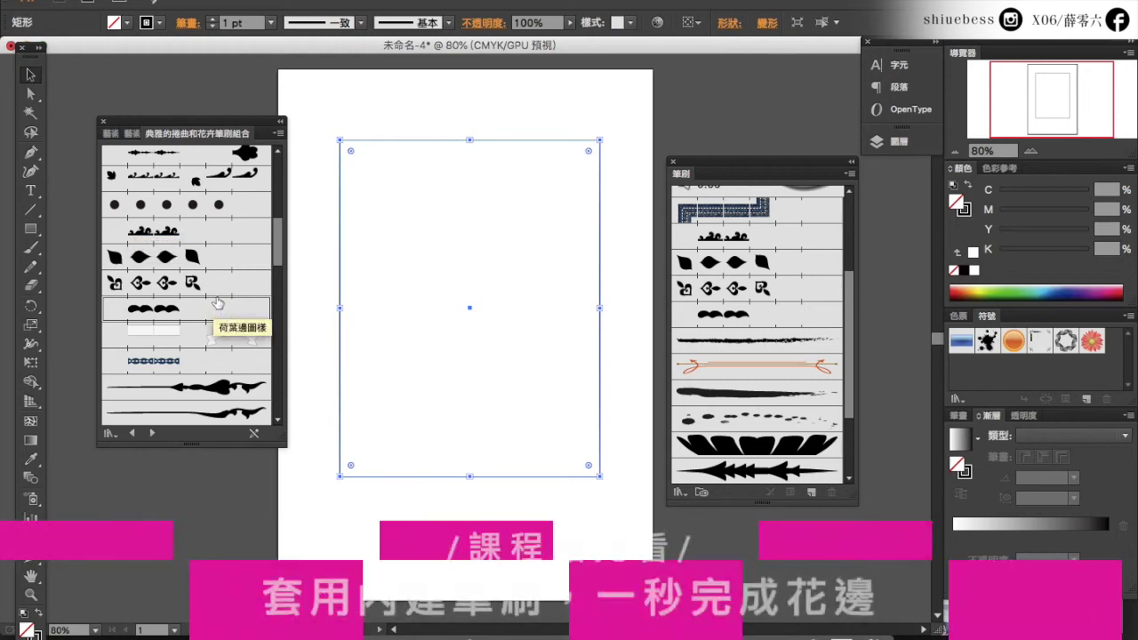
- Try the vine, vine 4 and small-shape brushes on the rectangle, settling on the wavy floral border
scroll(220, 299, up, 3)
scroll(220, 299, up, 1)
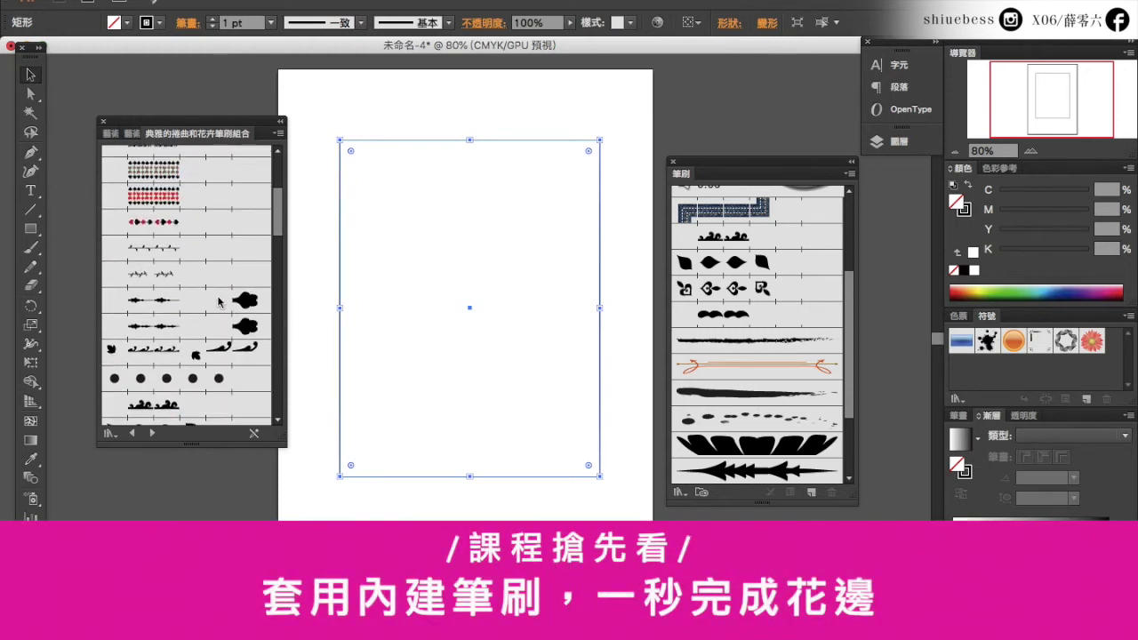
click(222, 307)
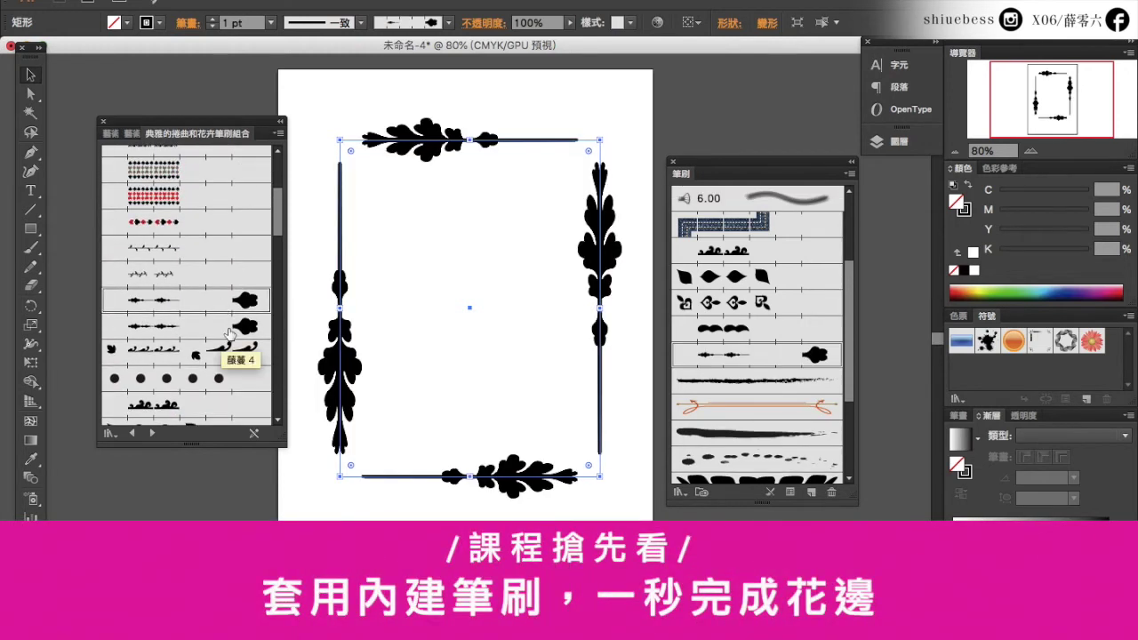
click(228, 334)
scroll(228, 335, down, 2)
click(217, 347)
click(218, 392)
click(220, 346)
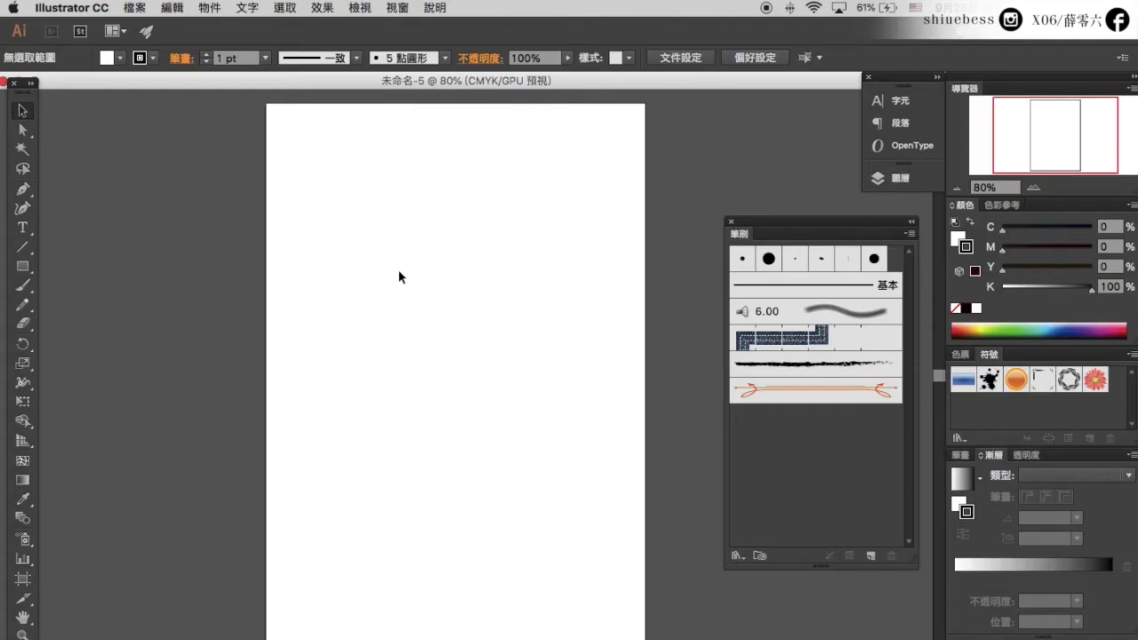
- Draw a loopy freehand squiggle near the top of the page and a rectangle below it
click(27, 286)
mouse_move(351, 161)
mouse_down()
mouse_move(519, 192)
mouse_move(535, 228)
mouse_up()
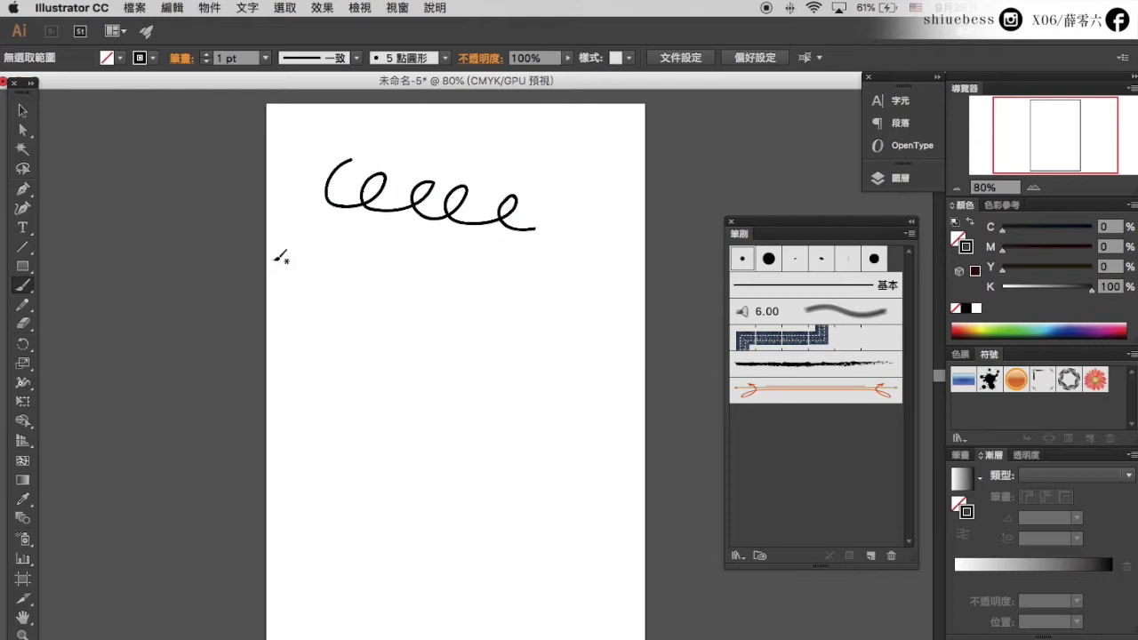
click(24, 266)
drag(320, 255, 534, 385)
- Set the rectangle's stroke weight to 2 pt, then select both objects
key(v)
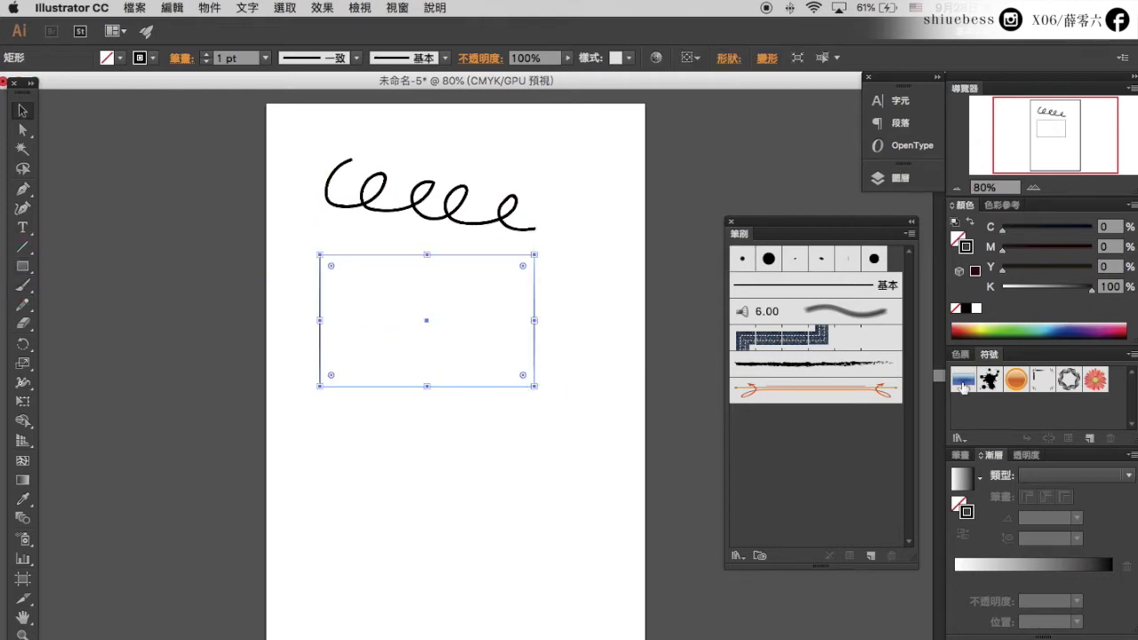
click(960, 455)
click(1007, 387)
key(super+a)
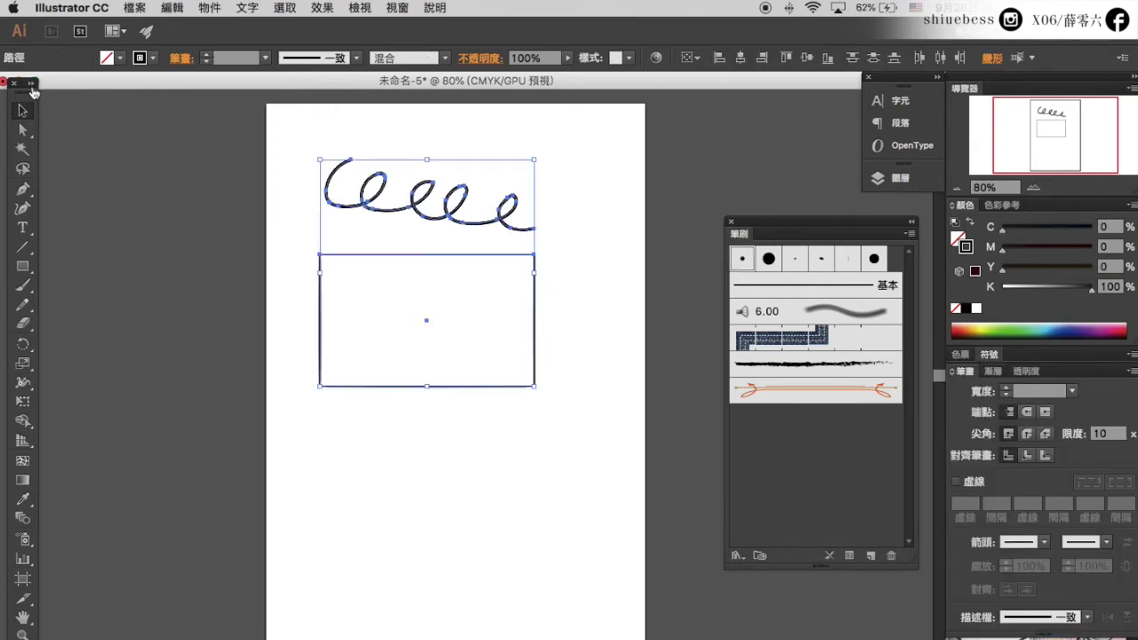
- Float the tools panel in a wider layout and make the stroke the active colour
click(32, 83)
mouse_move(32, 88)
mouse_down()
mouse_move(148, 124)
mouse_move(197, 124)
mouse_up()
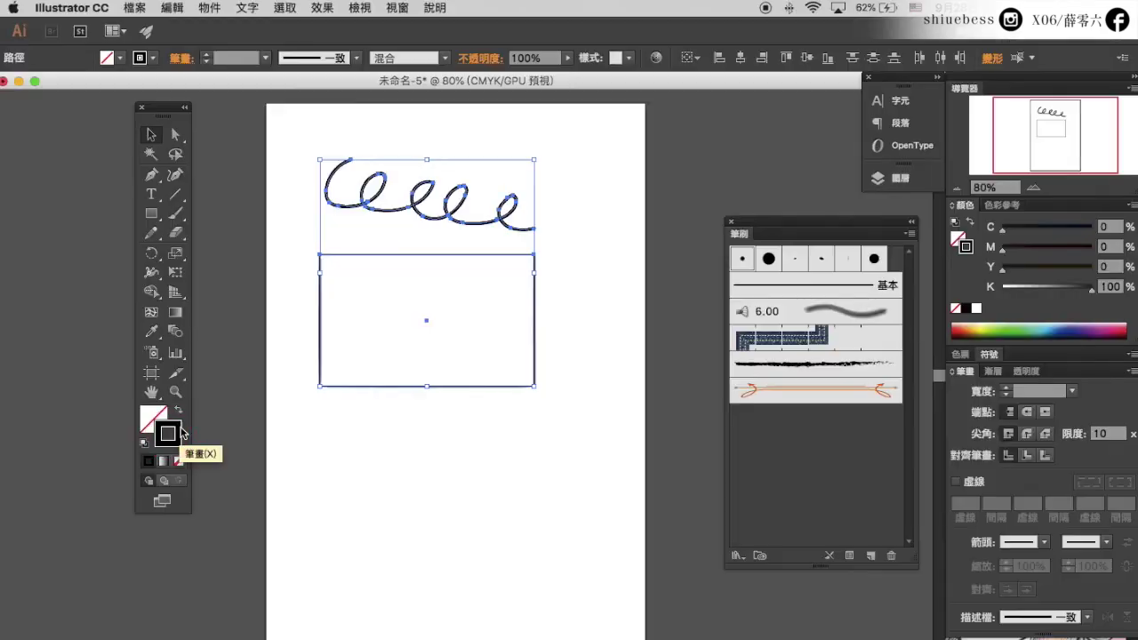
click(567, 294)
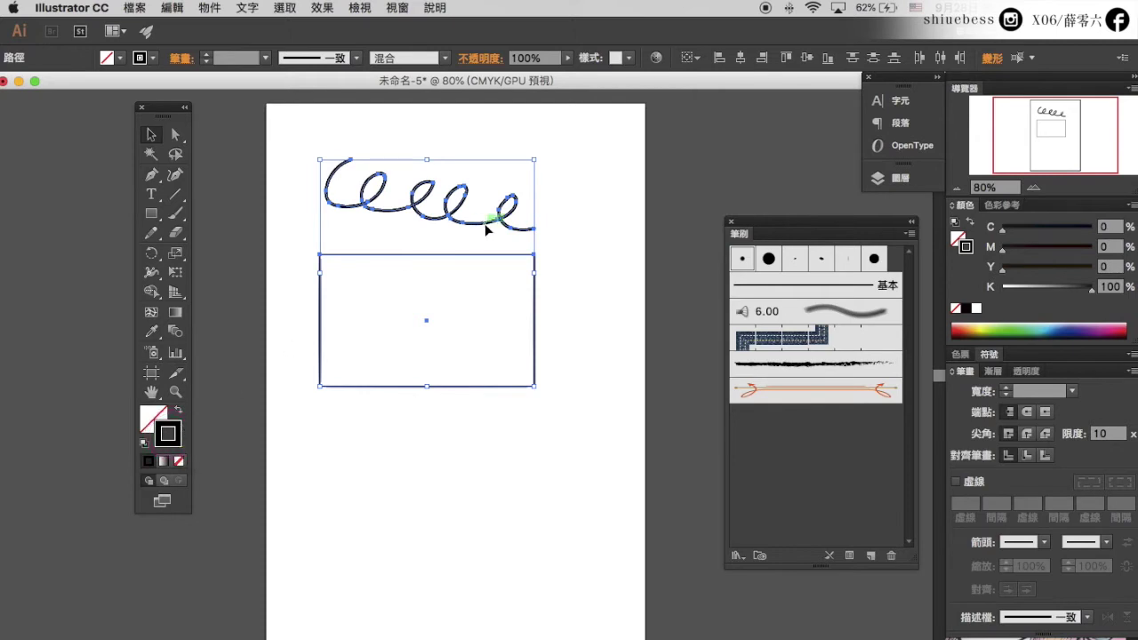
- Select only the squiggle and colour its outline pink (M 94.1%, Y 24.3%)
click(551, 220)
drag(539, 222, 317, 147)
click(1050, 325)
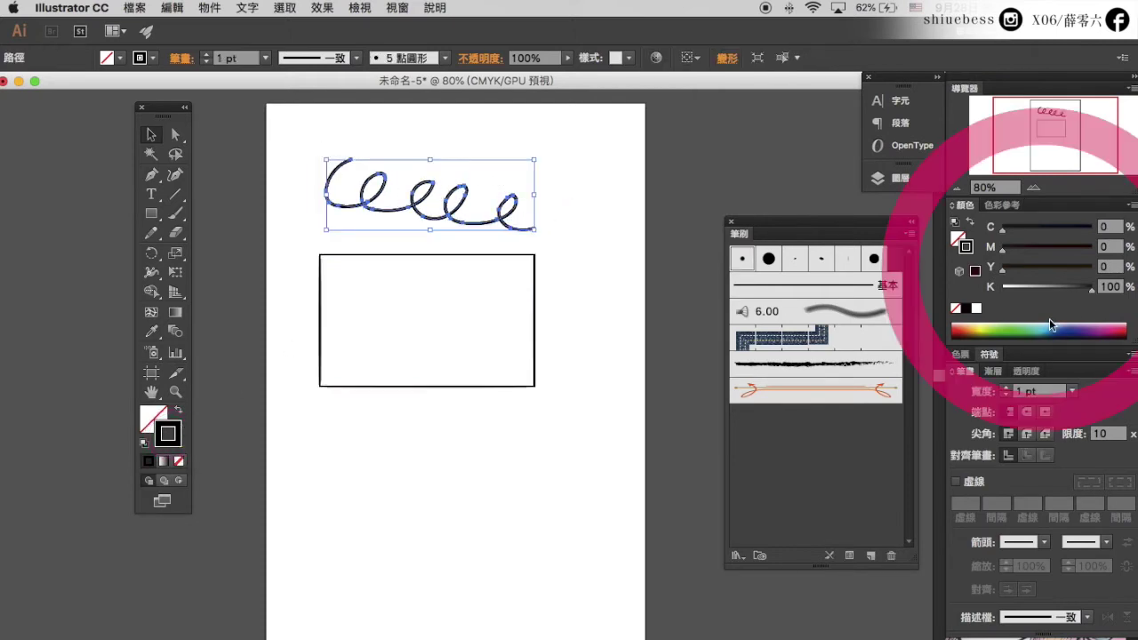
click(1108, 327)
click(663, 208)
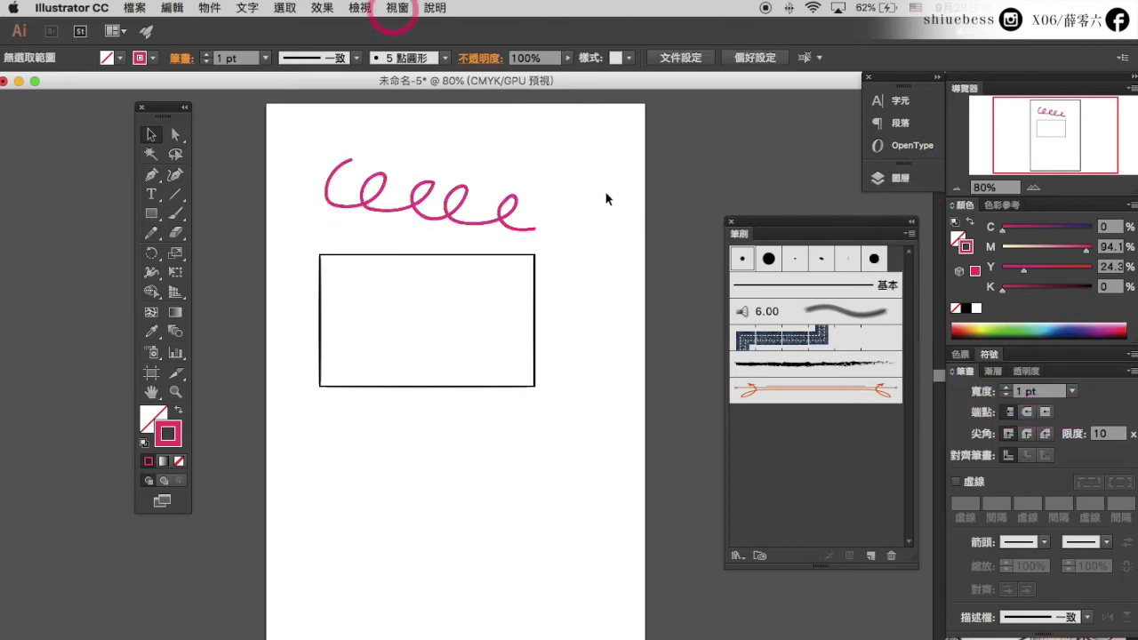
- Show the Brushes panel from the Window menu, move it beside the artboard, and select the squiggle
click(398, 8)
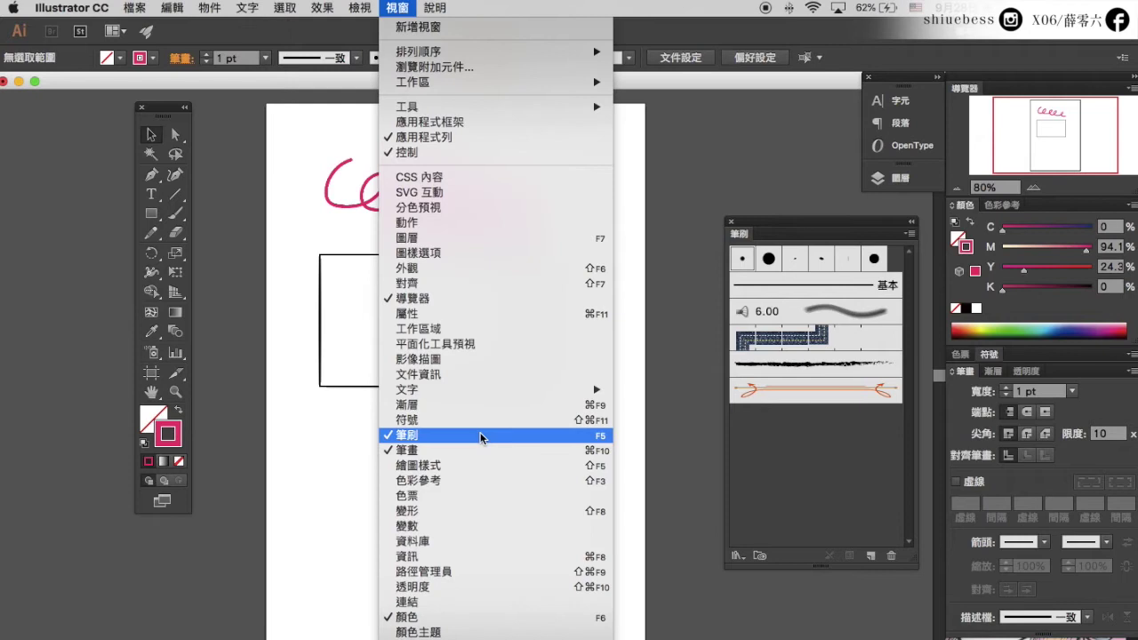
click(480, 434)
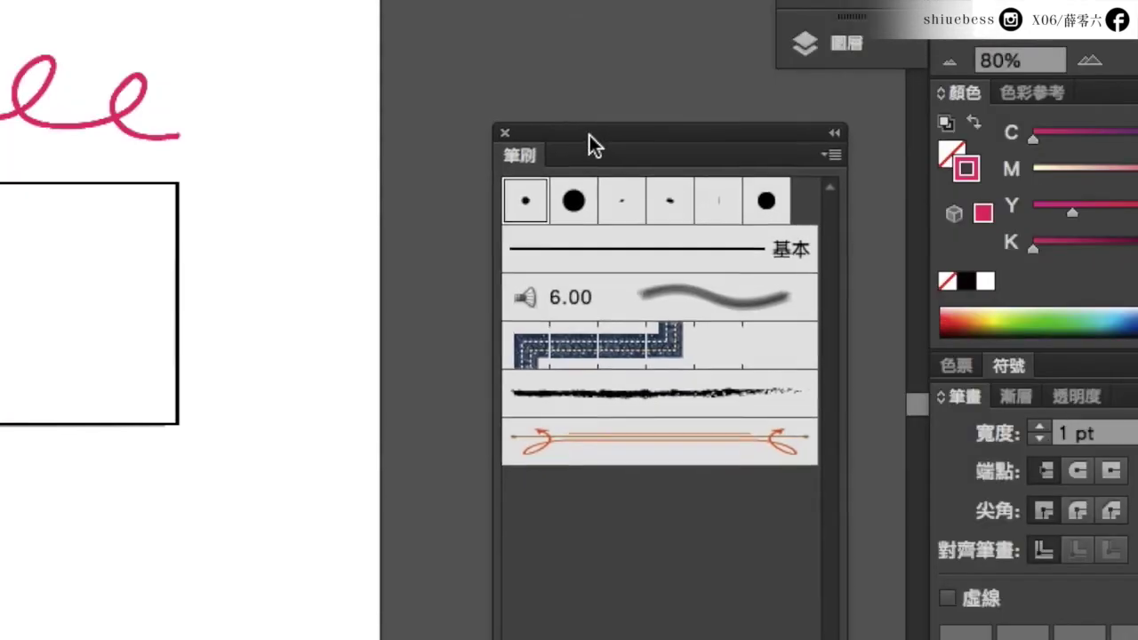
mouse_move(565, 102)
mouse_down()
mouse_move(557, 88)
mouse_move(581, 104)
mouse_up()
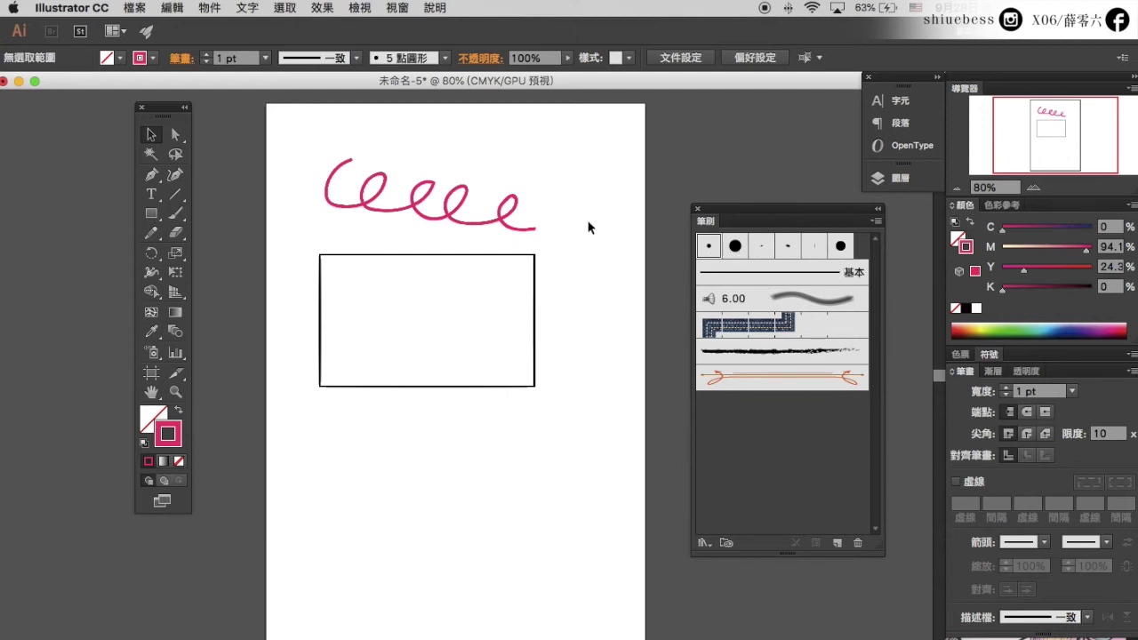
drag(560, 222, 326, 155)
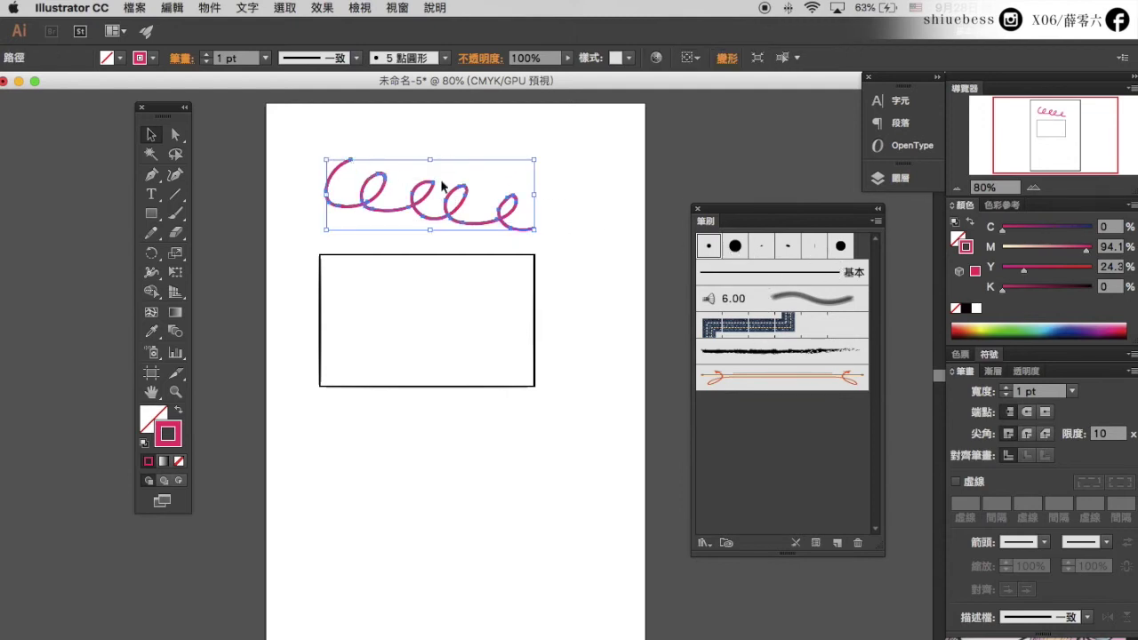
- Try round, oval, pattern and charcoal brushes on the squiggle, settling on the soft 6.00 brush
click(733, 247)
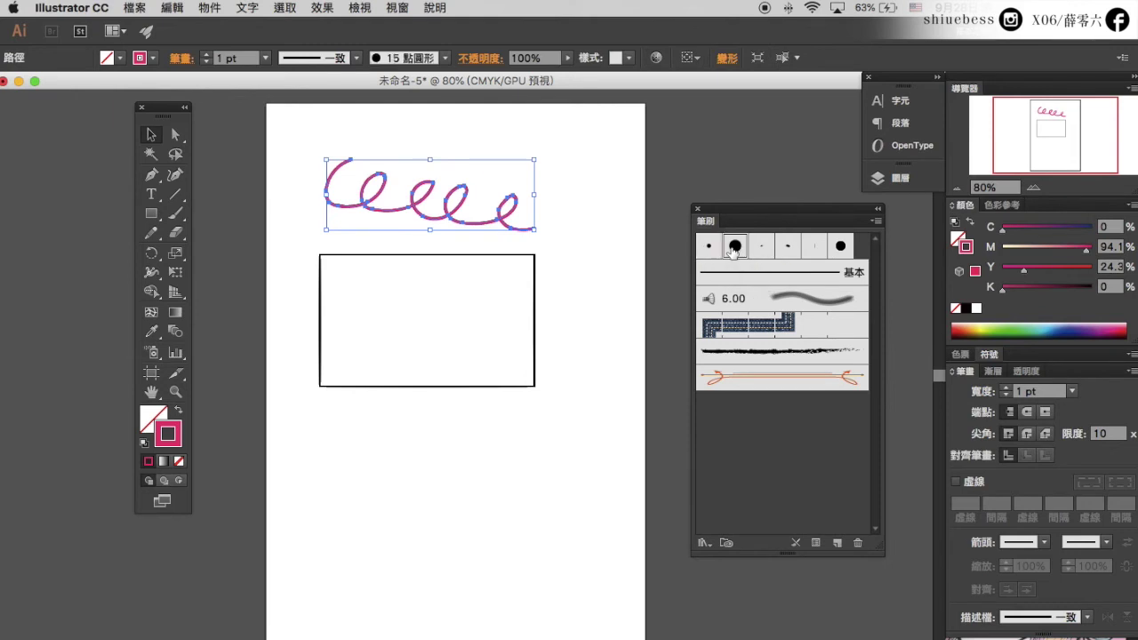
click(785, 249)
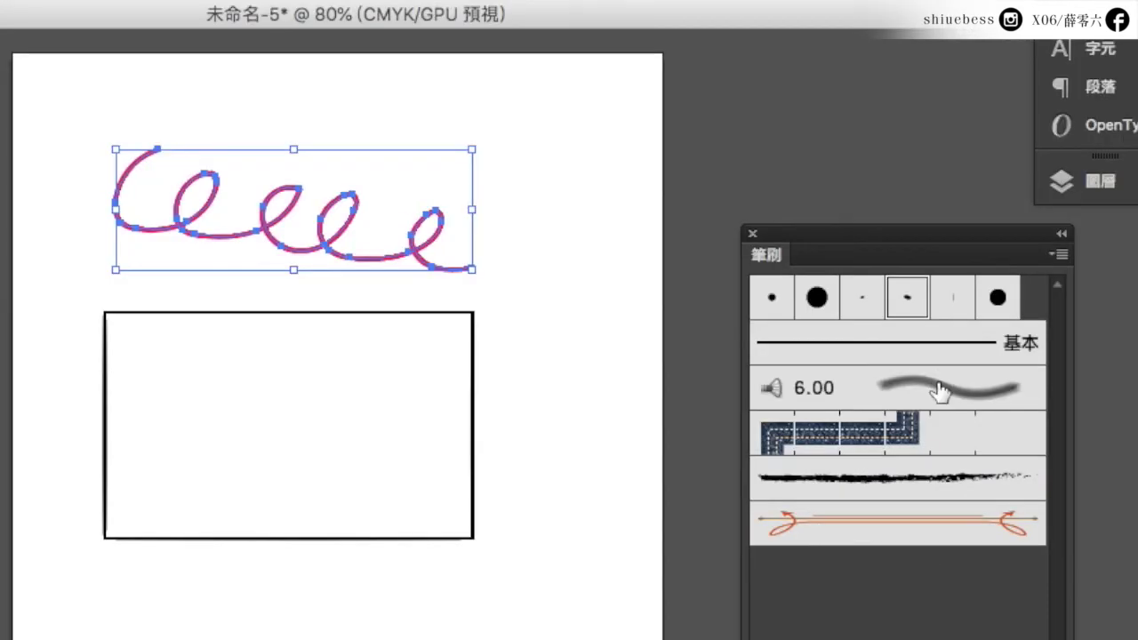
click(800, 298)
click(800, 327)
click(805, 353)
click(960, 385)
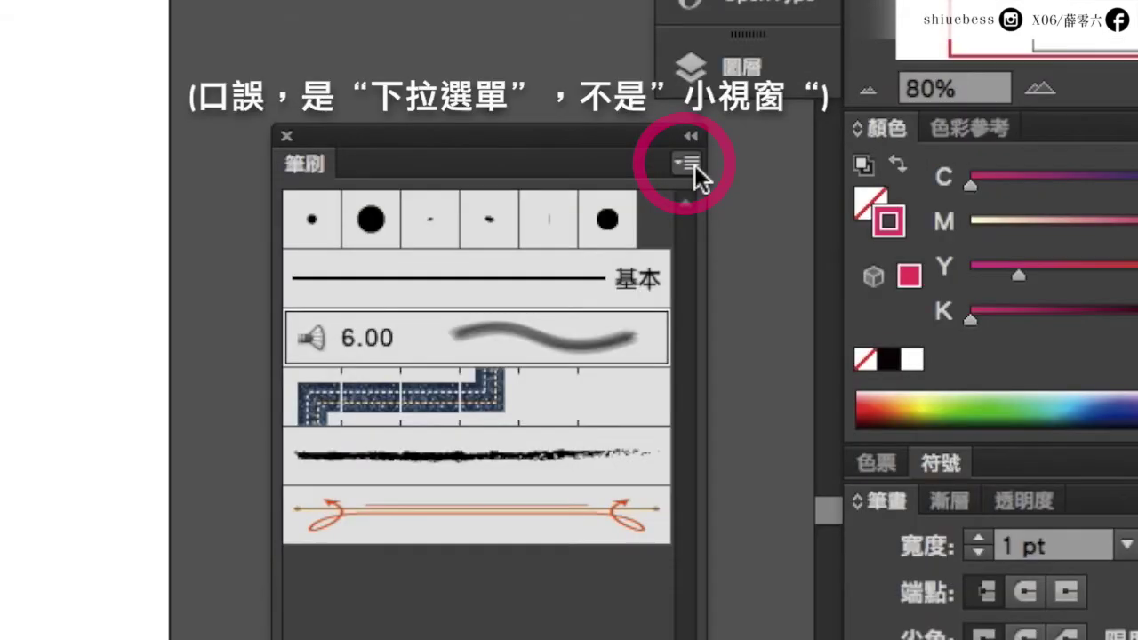
click(694, 165)
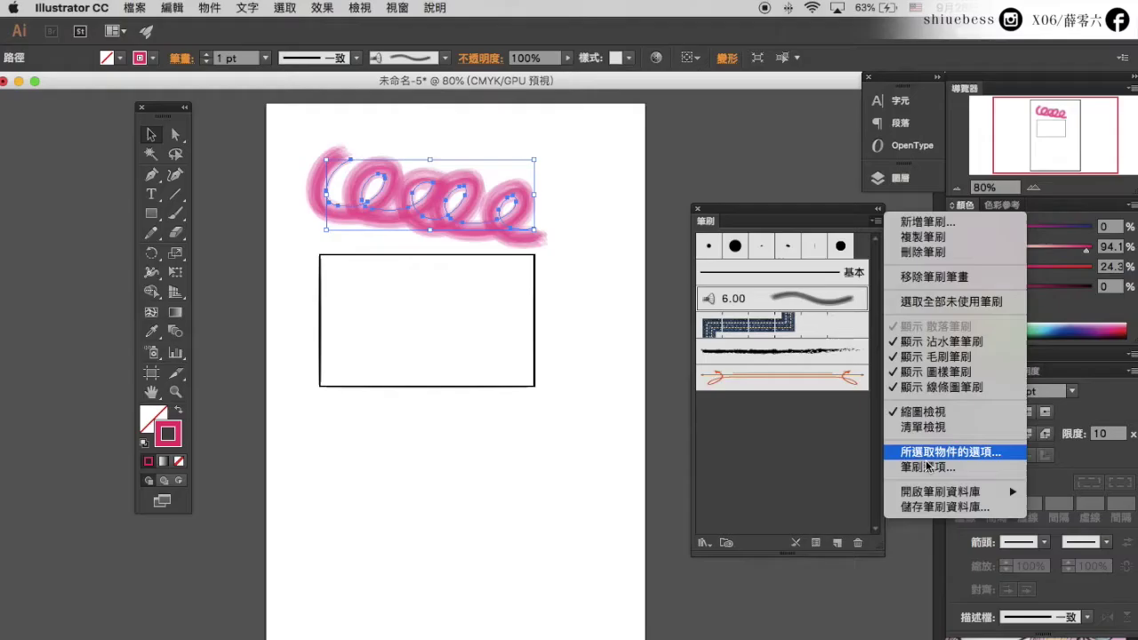
- Open the Artistic_Ink (藝術_墨水) brush library from the Brushes panel menu
mouse_move(927, 498)
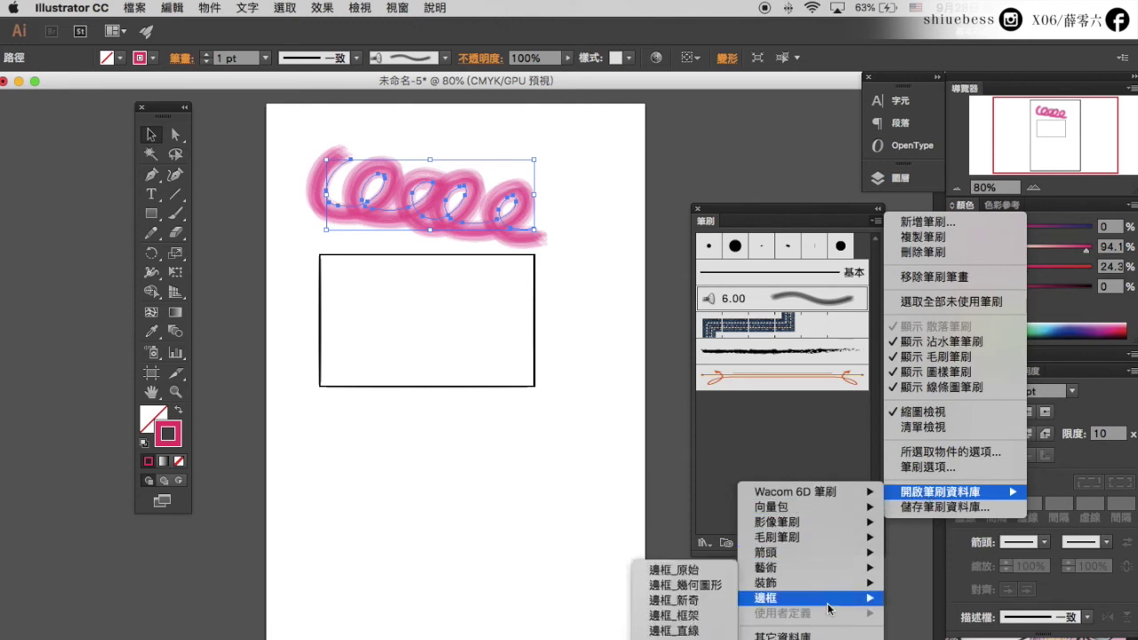
mouse_move(835, 602)
mouse_move(836, 565)
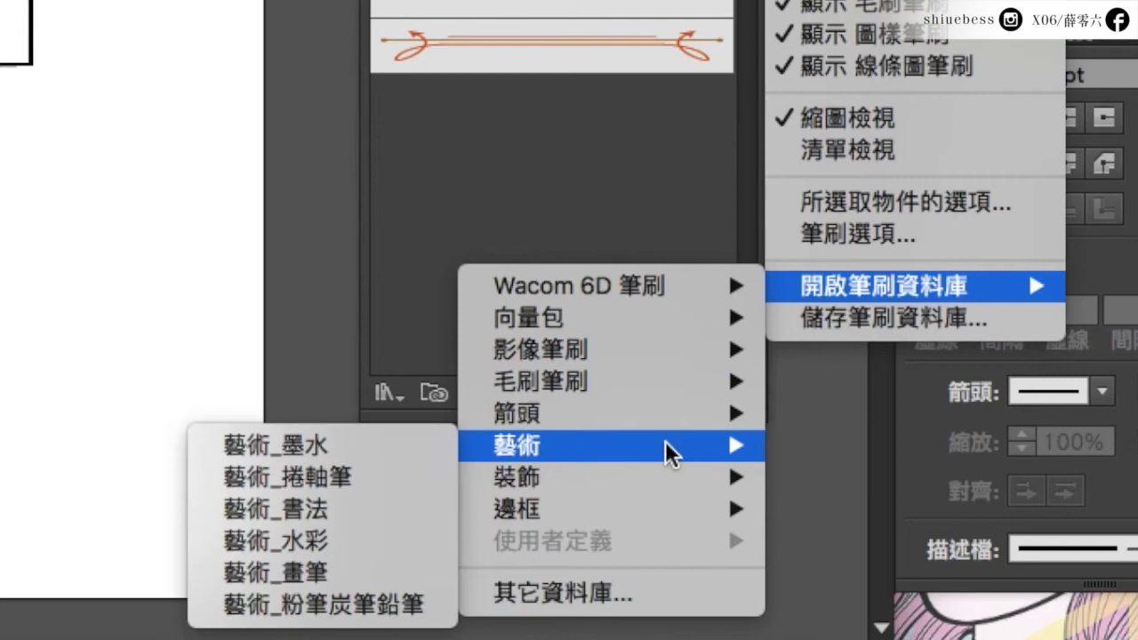
click(372, 444)
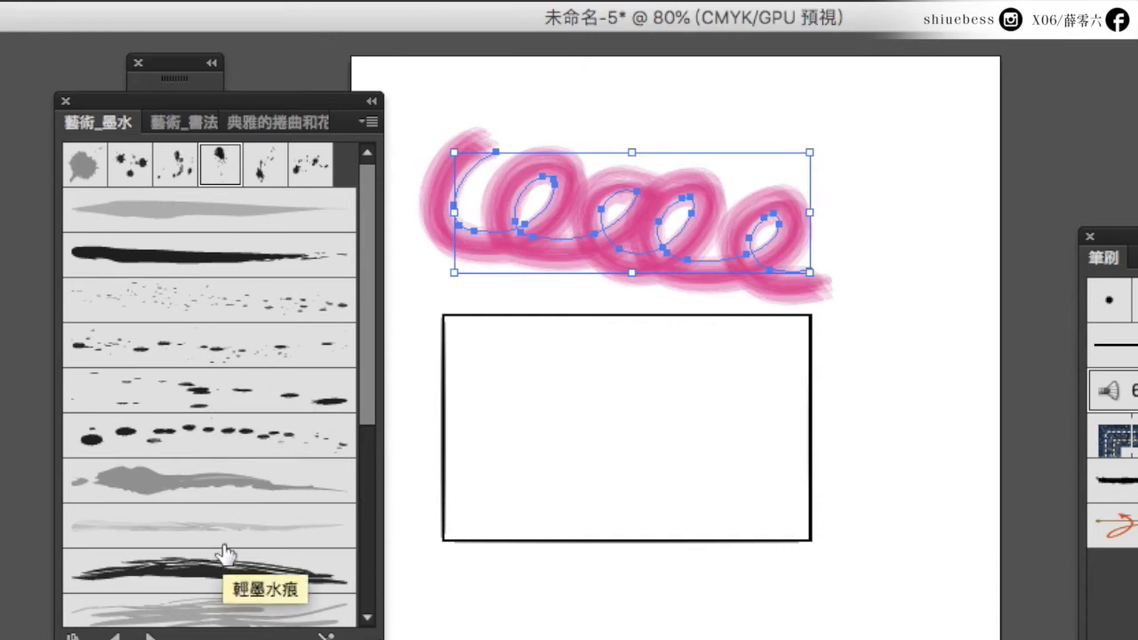
- Try splatter, calligraphic, grey wash and spatter ink brushes on the squiggle, ending on a rough black ink
click(174, 167)
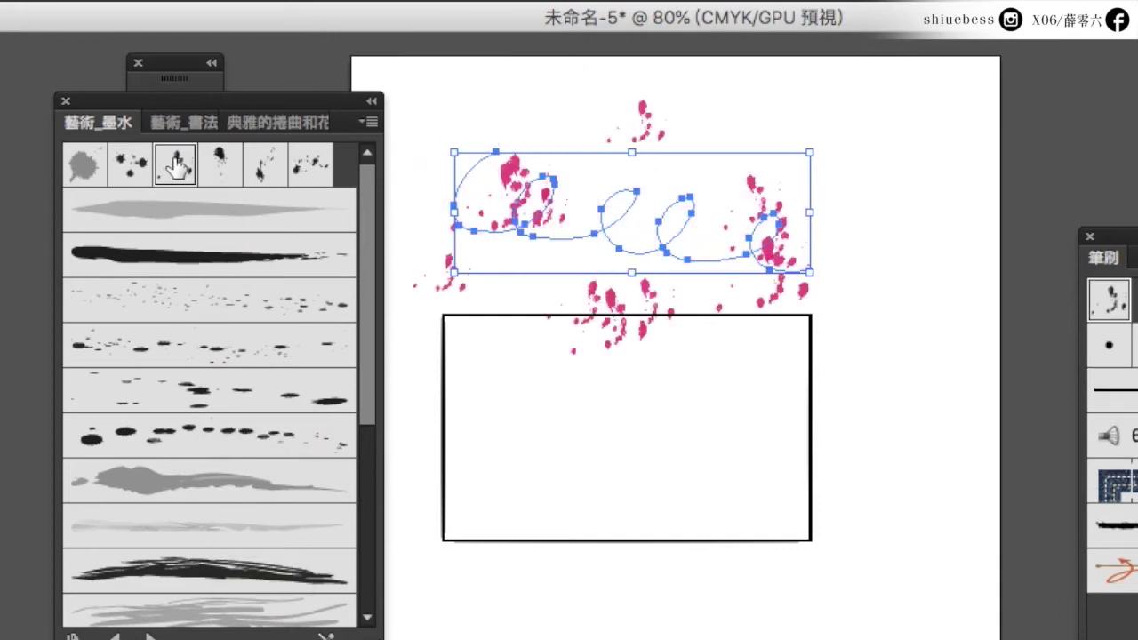
click(258, 174)
click(855, 262)
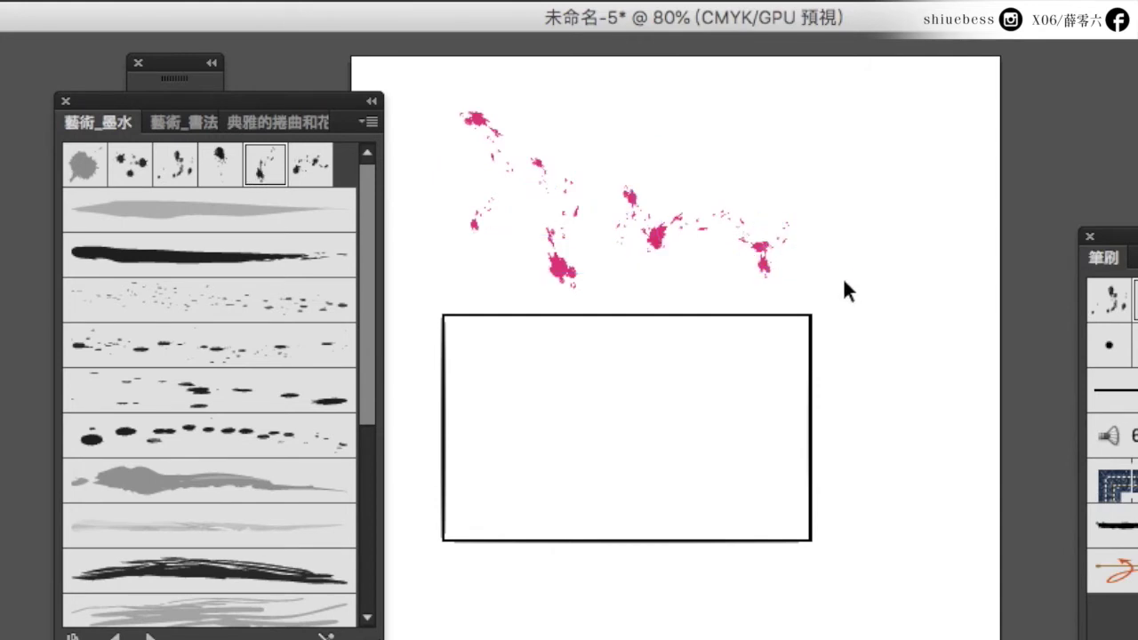
click(584, 197)
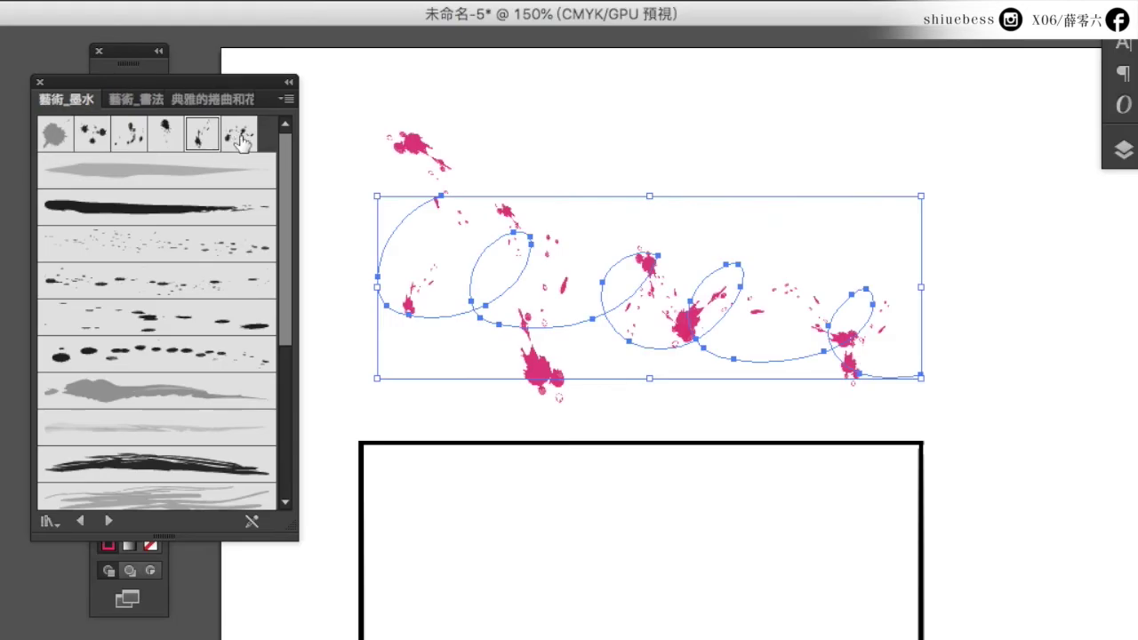
click(240, 141)
click(185, 203)
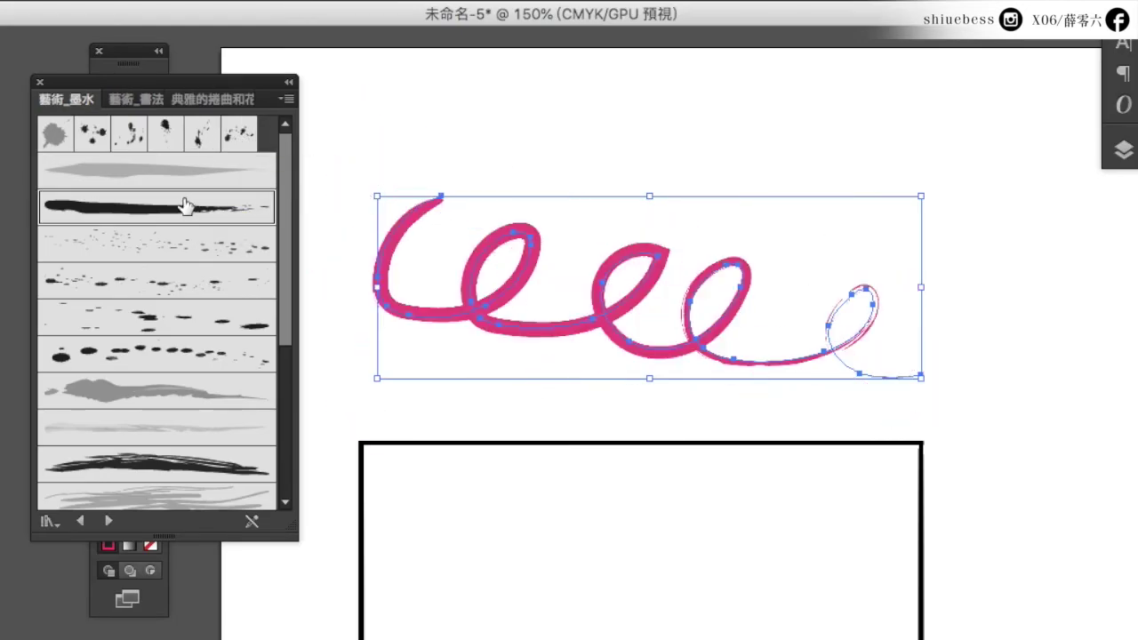
click(149, 391)
click(162, 356)
click(169, 274)
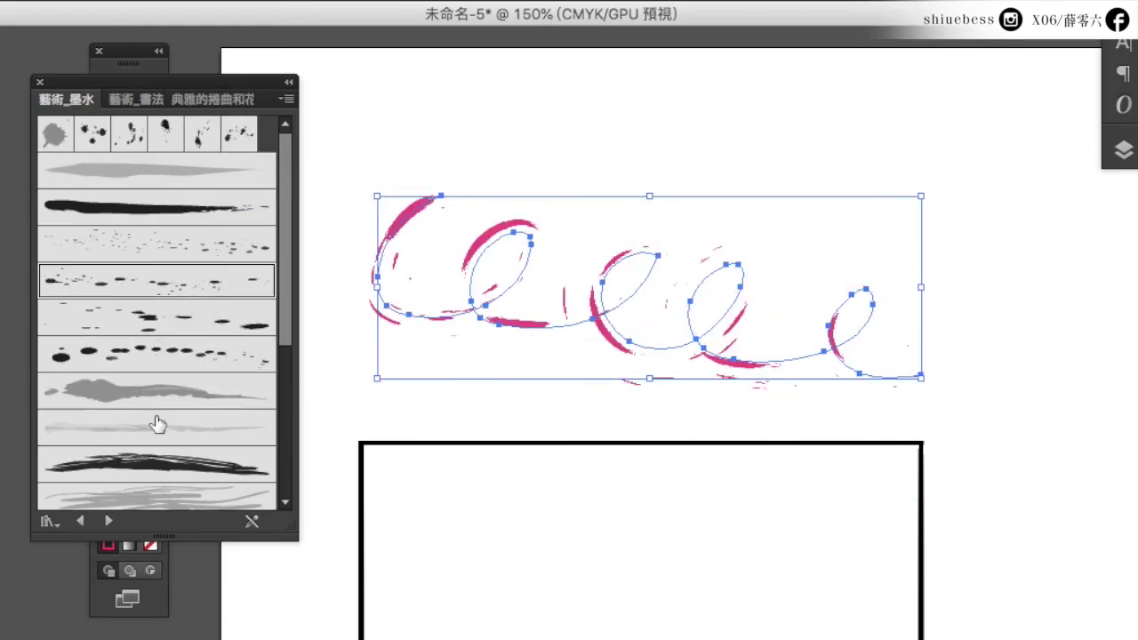
click(165, 460)
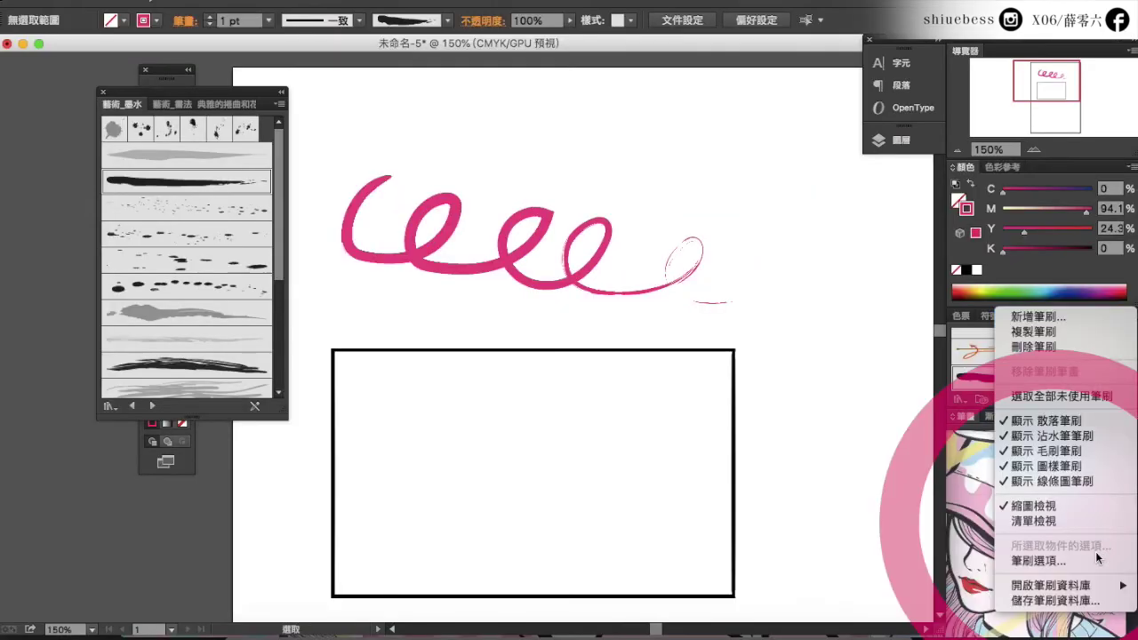
- Open the 藝術_水彩 watercolour brush library
mouse_move(1083, 588)
mouse_move(949, 555)
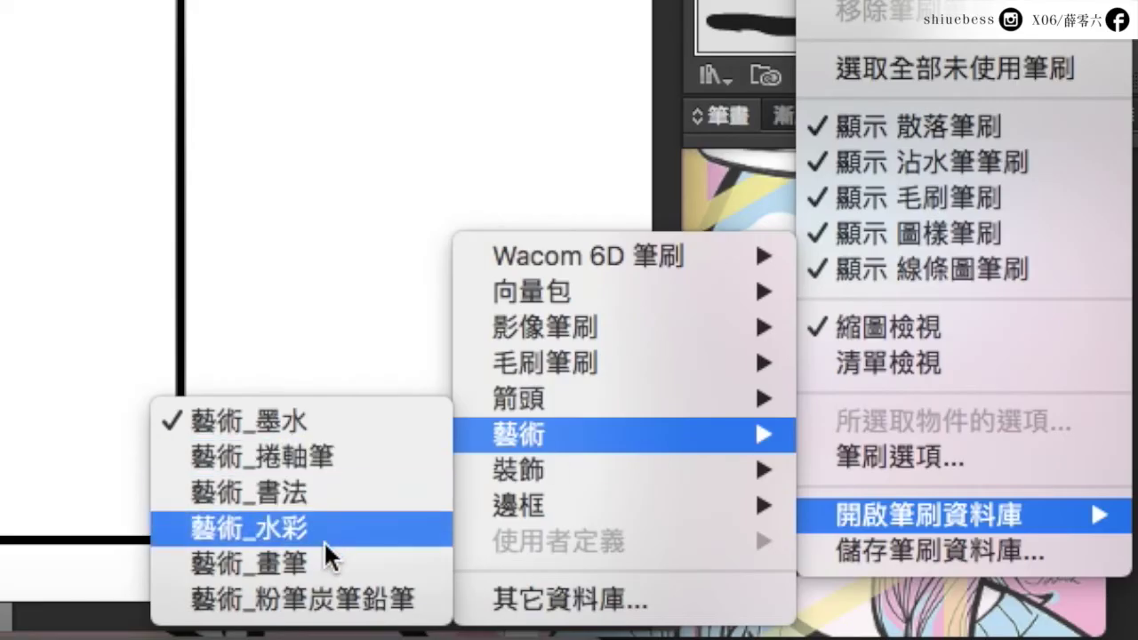
click(326, 533)
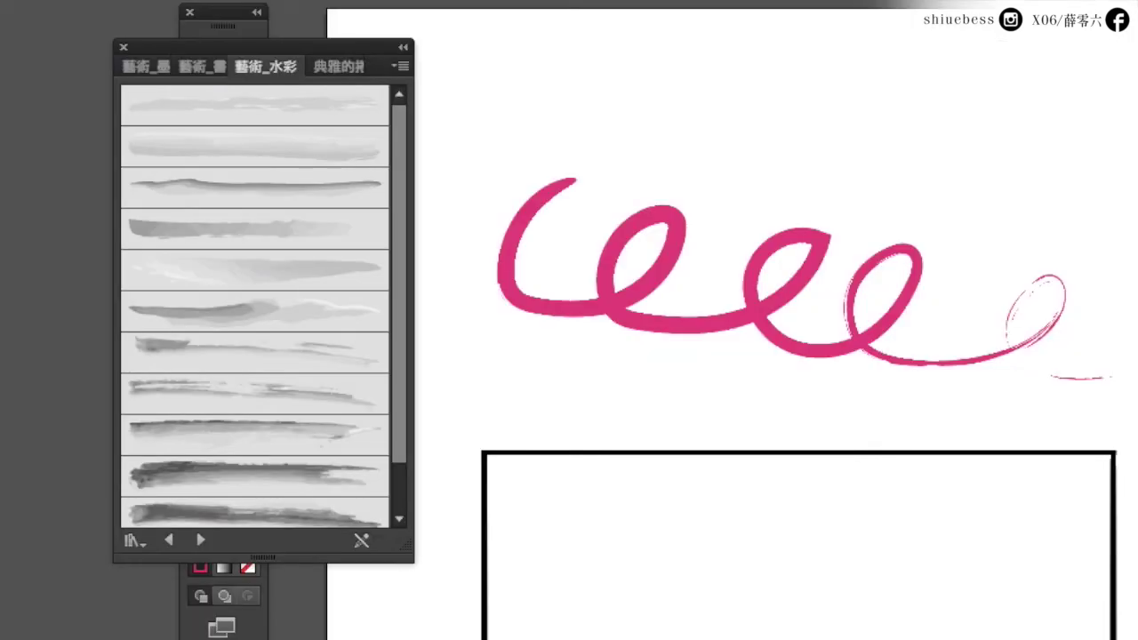
- Select the squiggle and try watercolour brushes, ending on a broad pale watercolour wash
mouse_move(486, 155)
mouse_down()
mouse_move(934, 352)
mouse_move(1108, 385)
mouse_up()
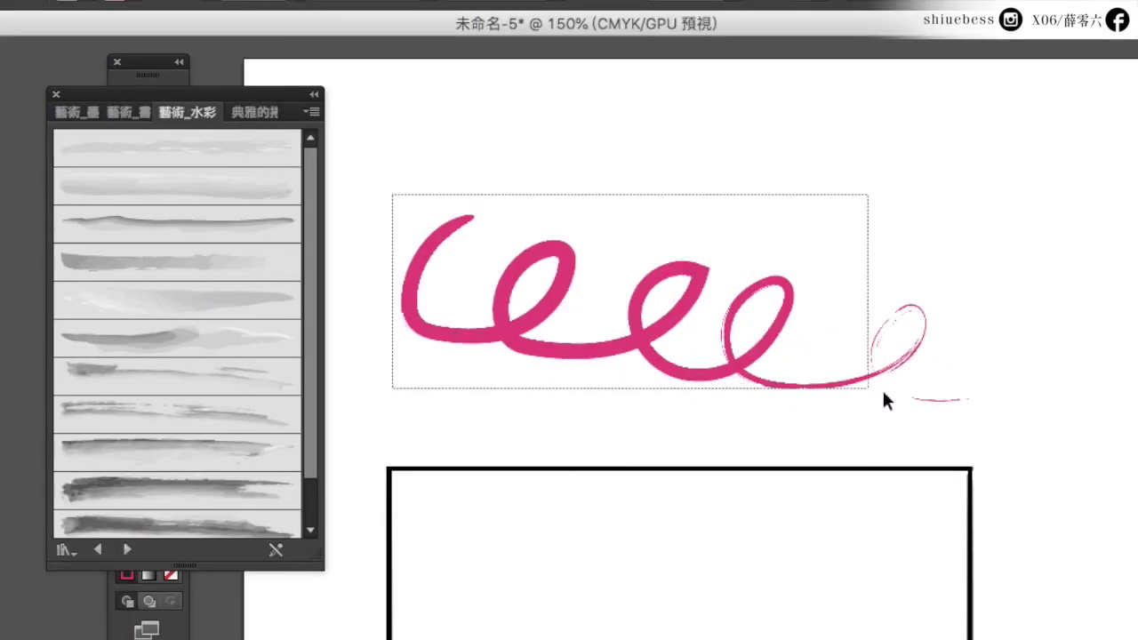
drag(962, 407, 971, 410)
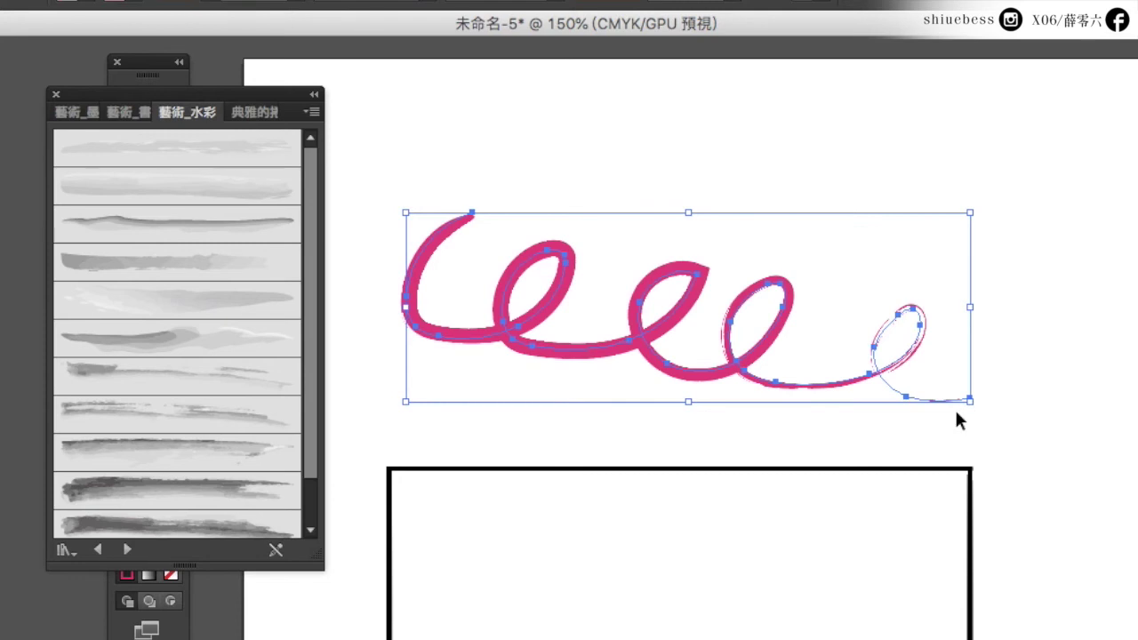
click(245, 194)
click(213, 271)
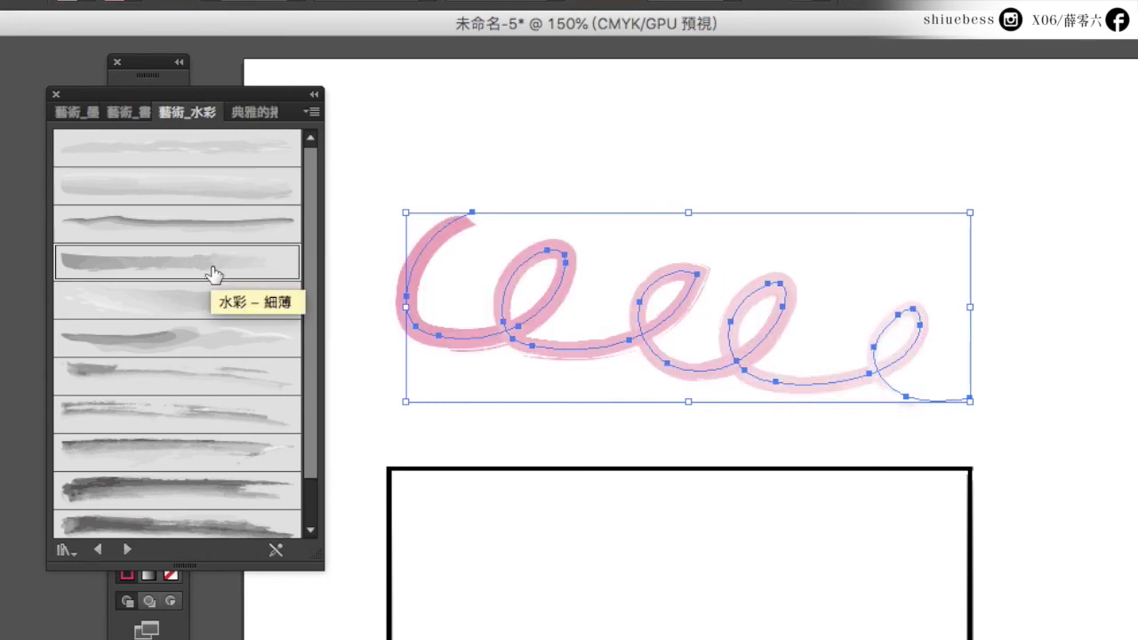
click(213, 302)
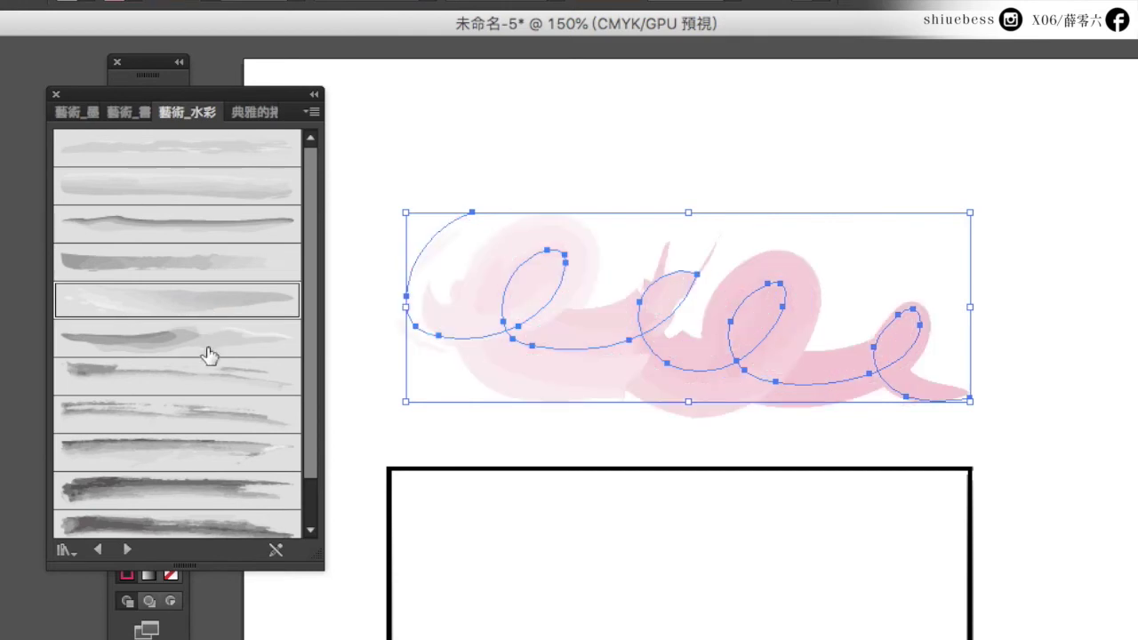
- Review the watercolour squiggle, then select the rectangle below it
click(766, 411)
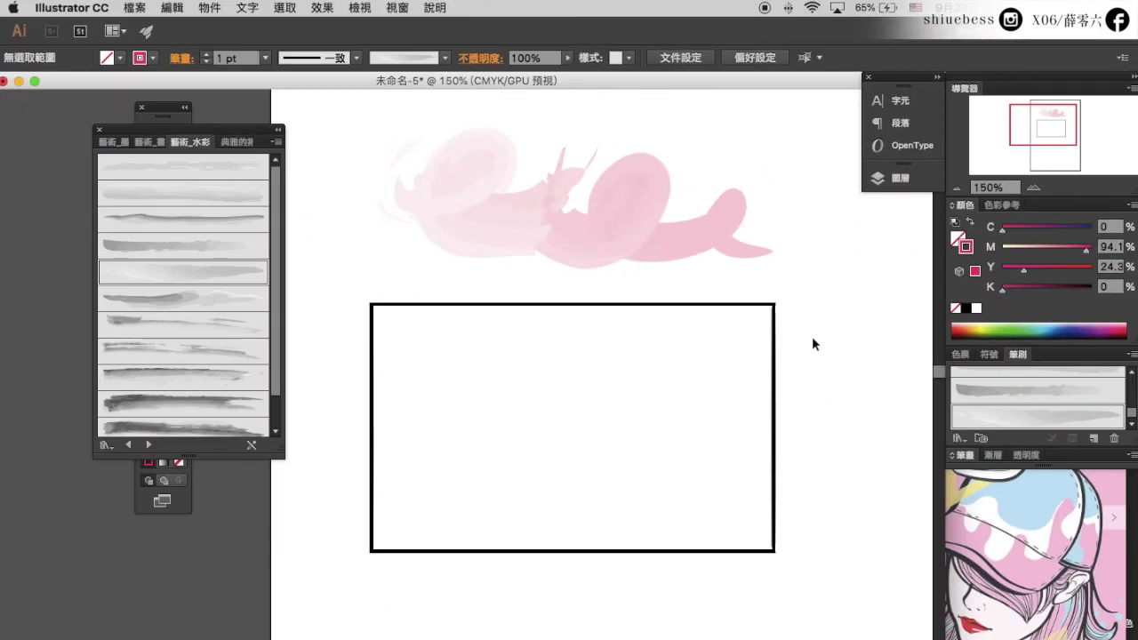
drag(811, 336, 734, 388)
click(1132, 284)
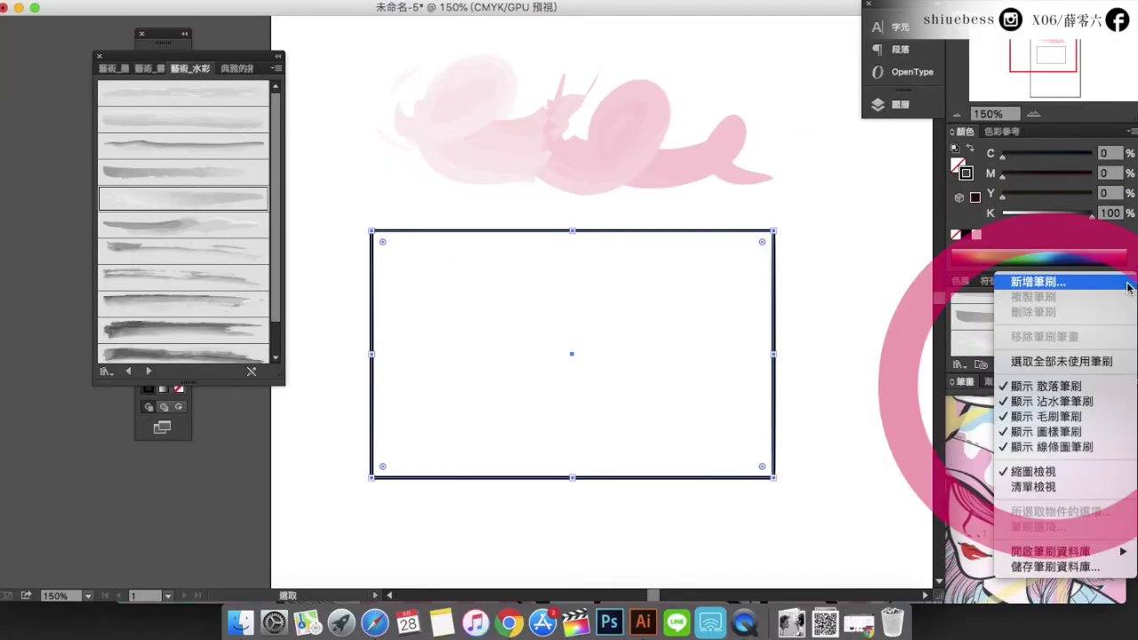
- Open the 典雅的捲曲和花卉筆刷組合 decorative brush library
mouse_move(1056, 558)
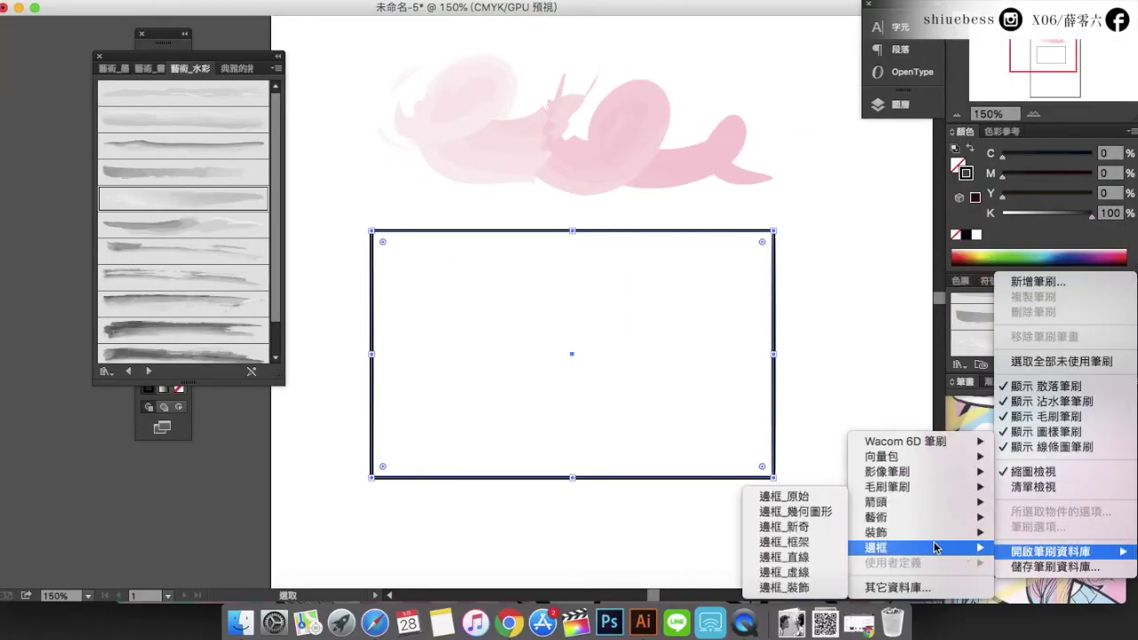
mouse_move(866, 531)
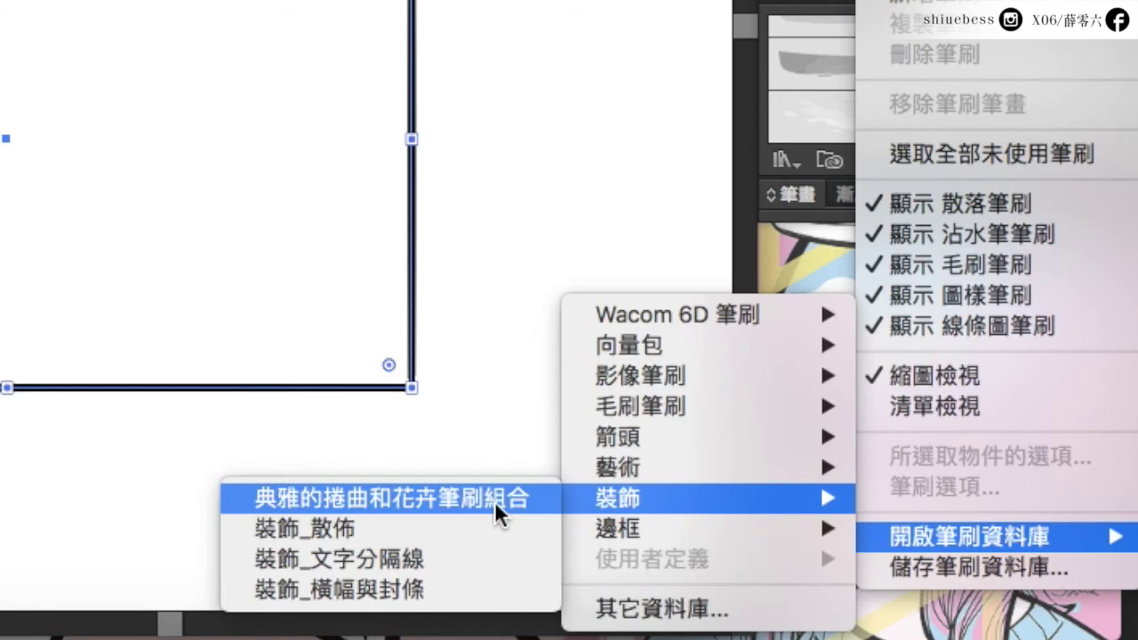
click(495, 500)
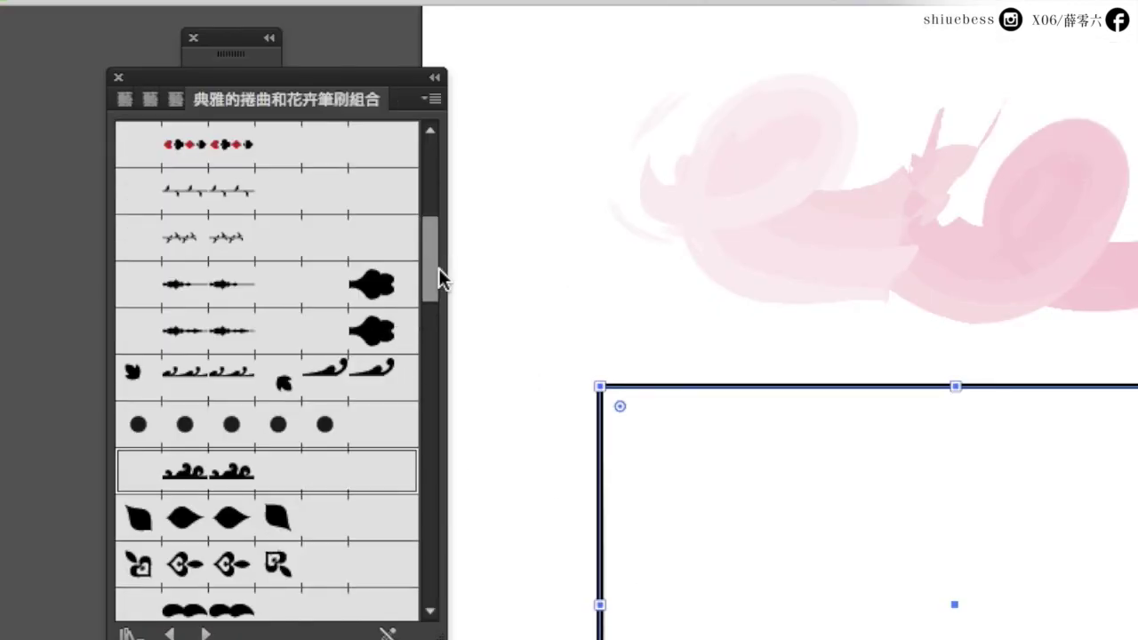
- Reselect the rectangle and apply the 花卉球莖 floral brush to it
mouse_move(438, 269)
mouse_down()
mouse_move(449, 181)
mouse_move(435, 309)
mouse_move(454, 300)
mouse_move(455, 382)
mouse_up()
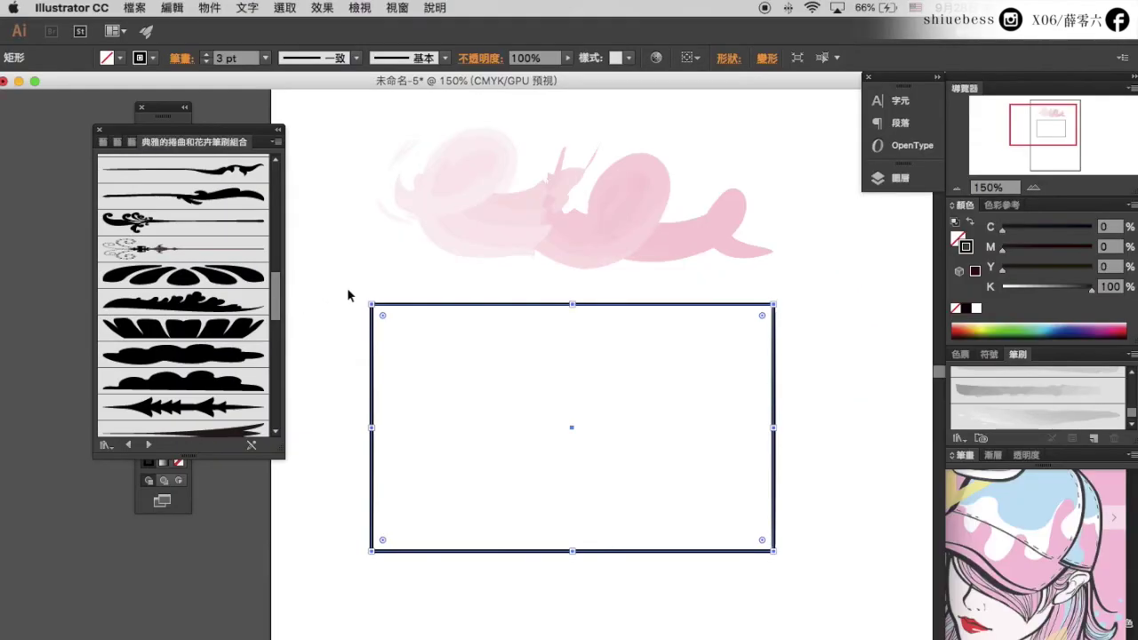
drag(351, 296, 408, 350)
click(238, 281)
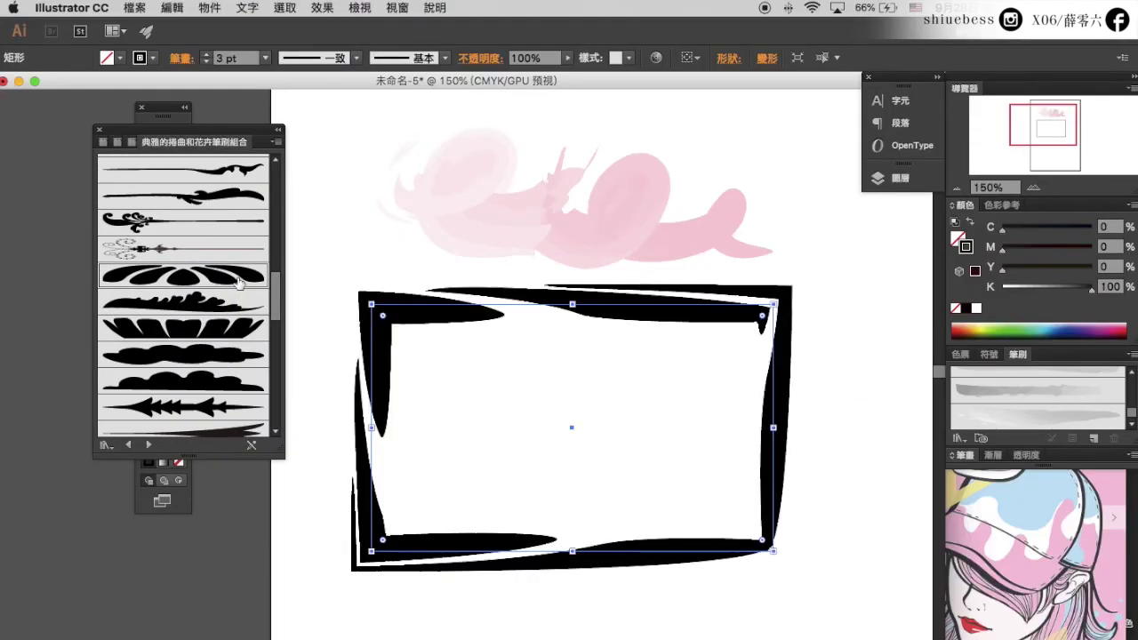
- Try swirl, spade-tipped, 葉子圖樣 2 leaf and 藤蔓 leaf-vine brushes on the rectangle
click(223, 222)
scroll(219, 274, up, 1)
scroll(219, 274, up, 3)
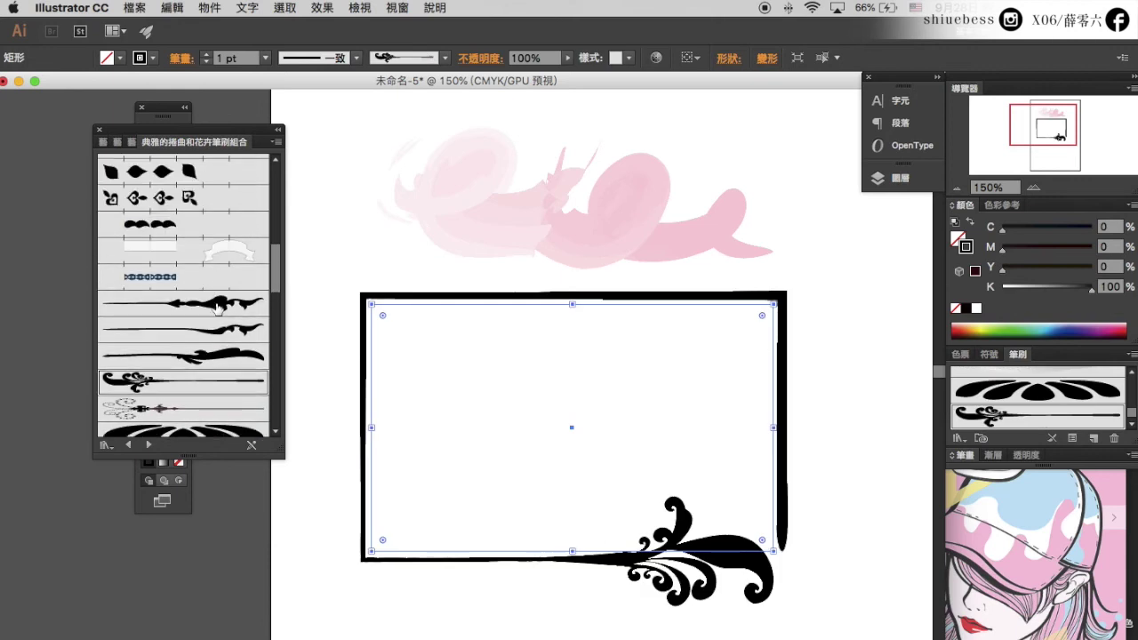
click(218, 307)
scroll(219, 284, down, 1)
click(213, 222)
scroll(214, 222, up, 2)
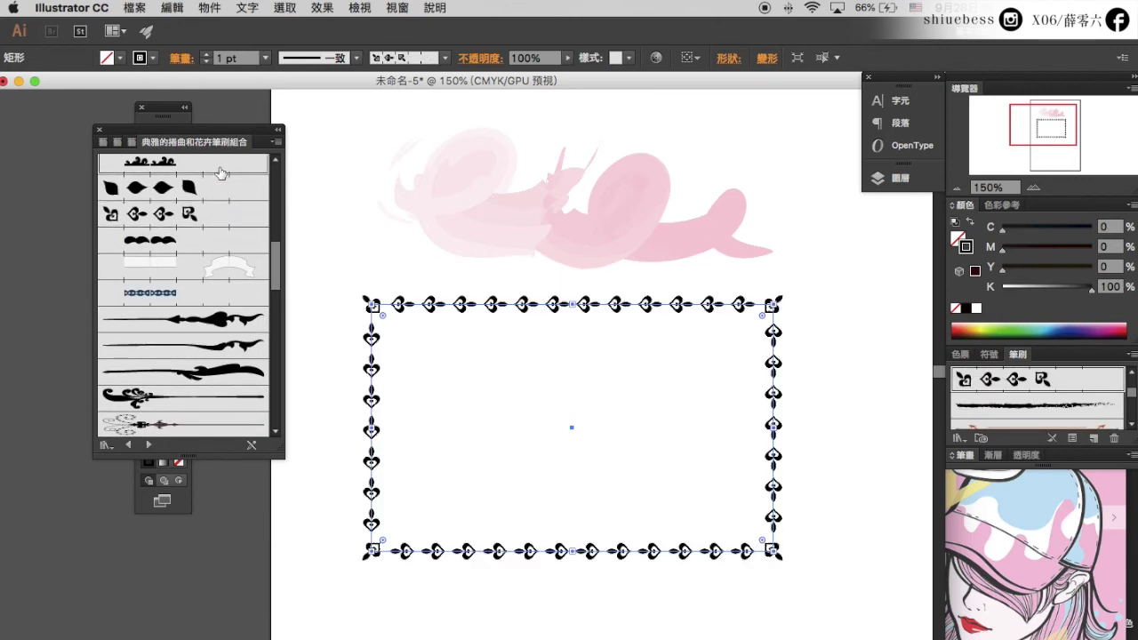
click(214, 206)
scroll(215, 222, up, 2)
click(220, 206)
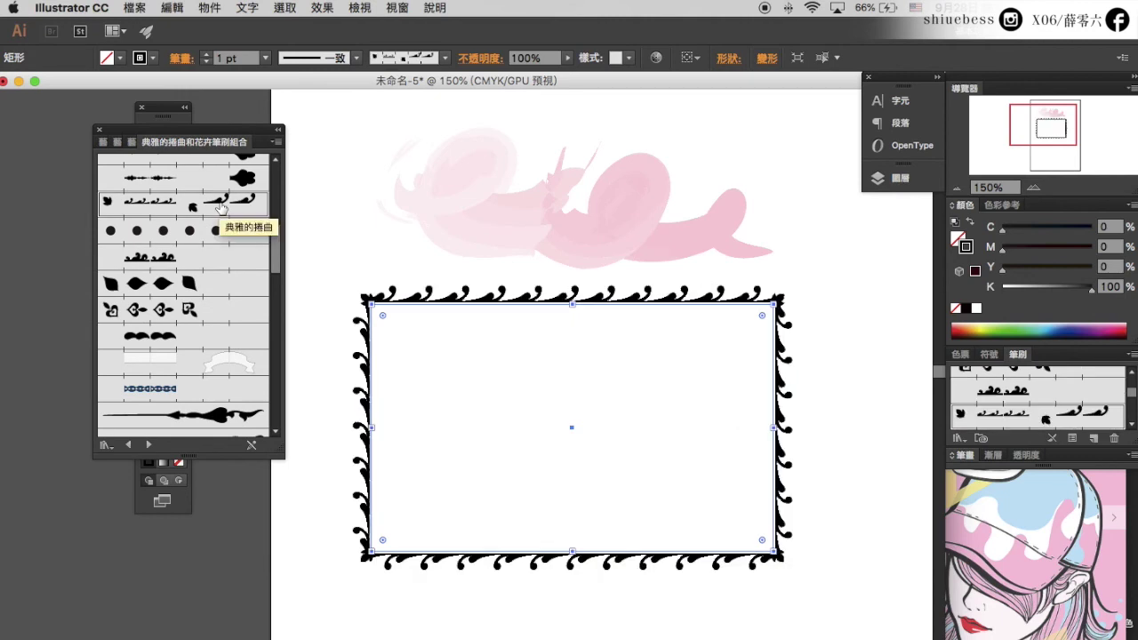
click(231, 184)
scroll(223, 222, up, 2)
click(223, 217)
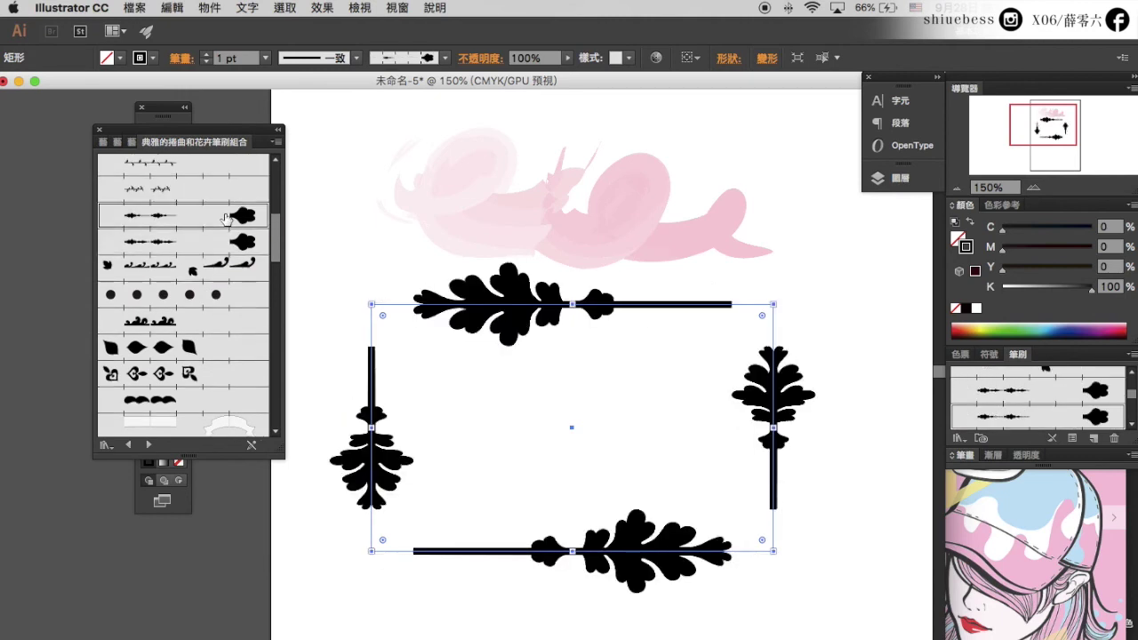
click(226, 166)
- Try card-suit, red and black suits, diamond, bold and tapered black brushes on the rectangle
scroll(221, 193, up, 3)
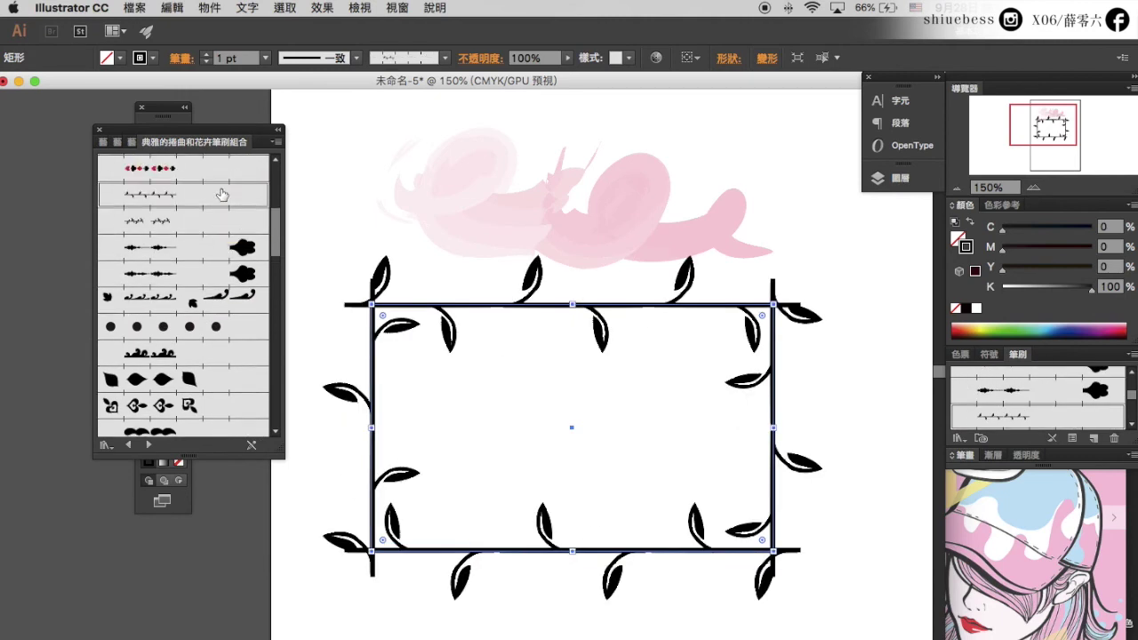
click(220, 199)
click(215, 264)
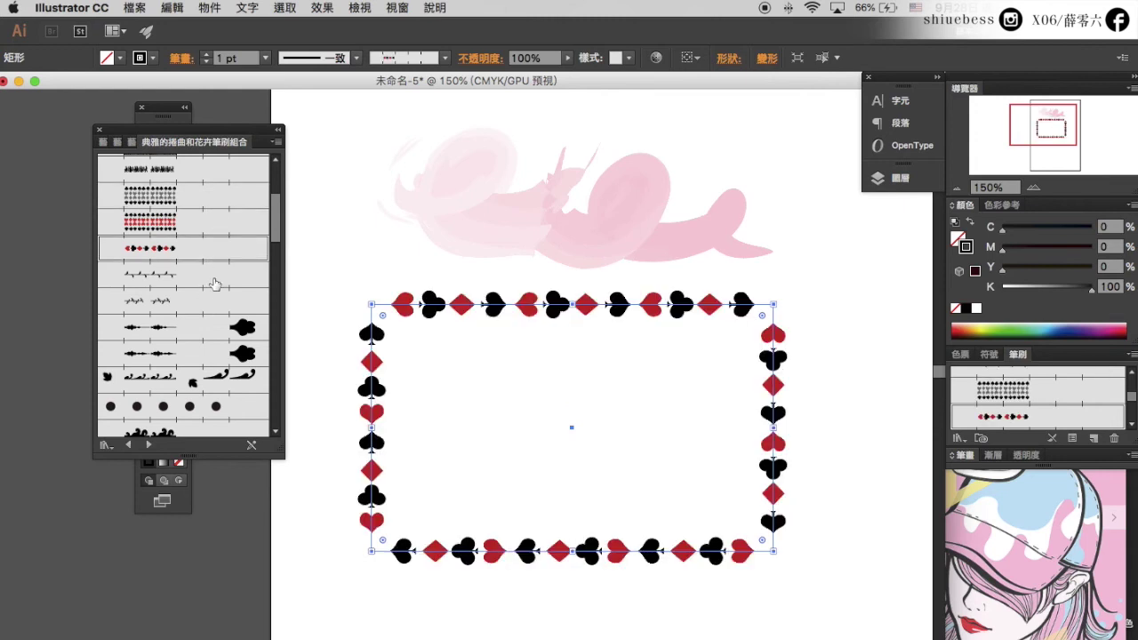
scroll(215, 284, down, 6)
click(215, 242)
scroll(214, 266, down, 5)
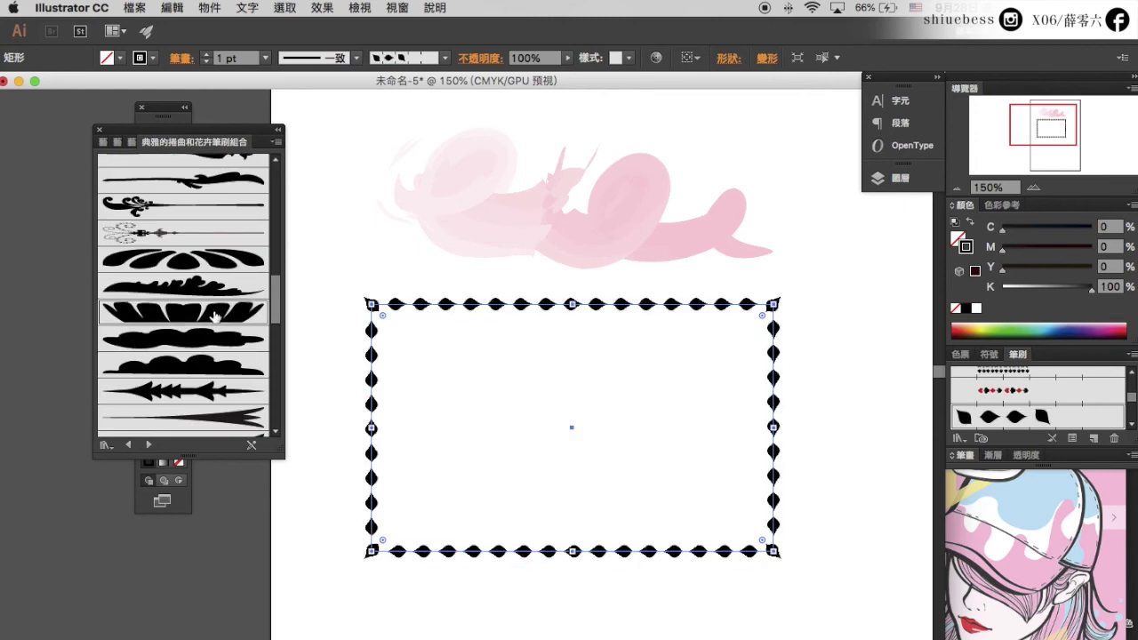
click(214, 311)
scroll(212, 315, down, 7)
click(208, 336)
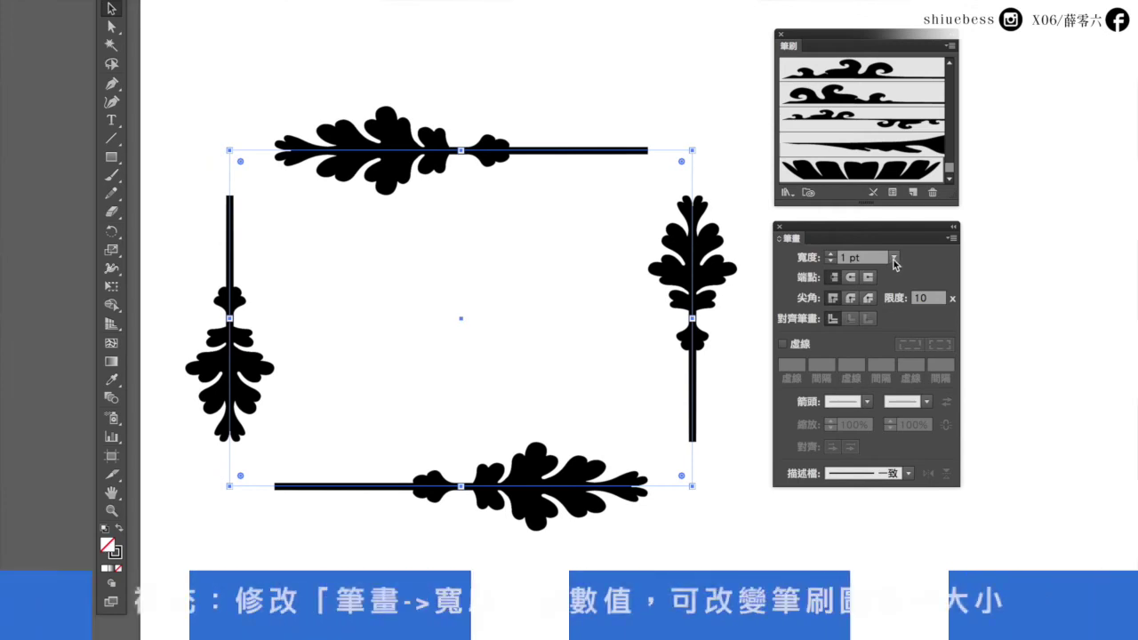
- Try frame stroke widths of 0.5, 0.25, 12, 3 and 0.5 pt, ending at 0.25 pt
click(893, 259)
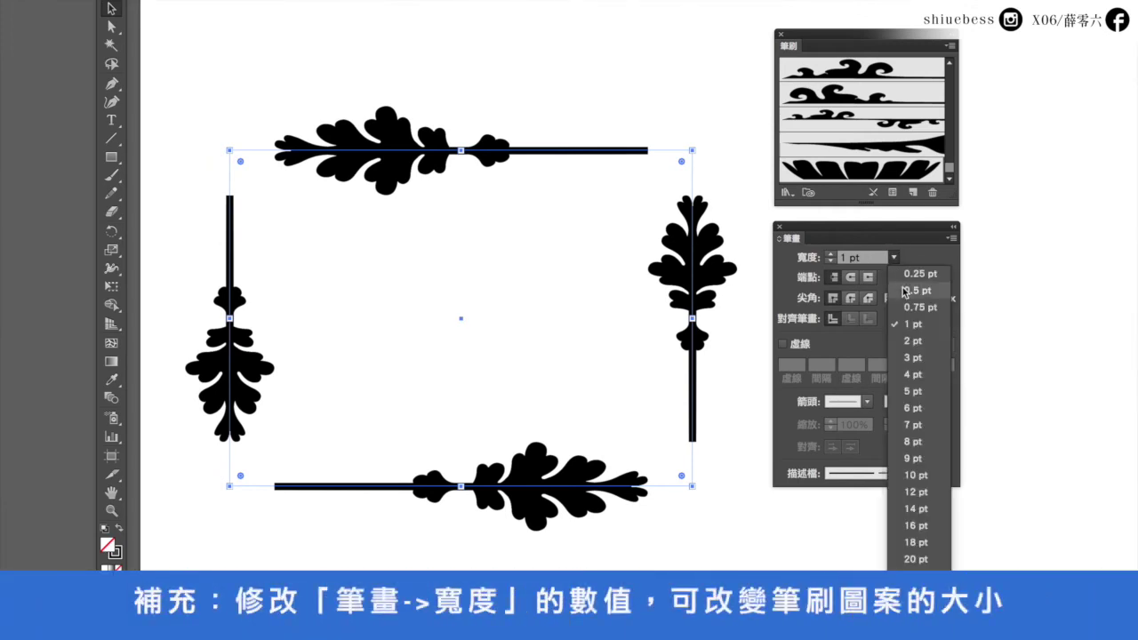
click(917, 291)
click(894, 259)
click(918, 274)
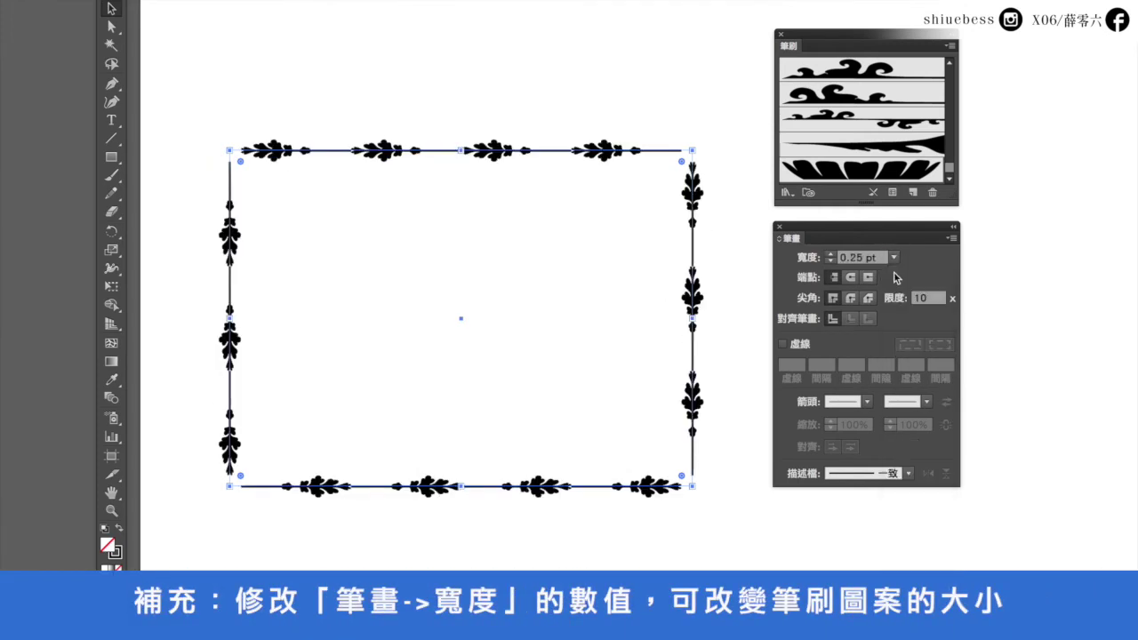
click(894, 258)
click(910, 489)
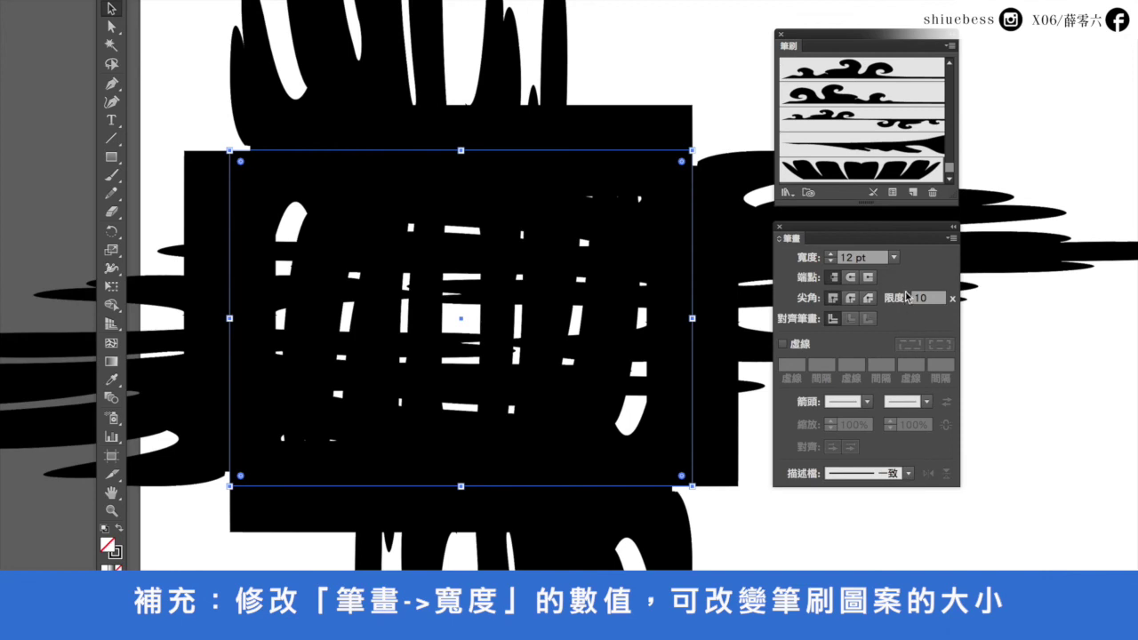
click(895, 258)
click(917, 358)
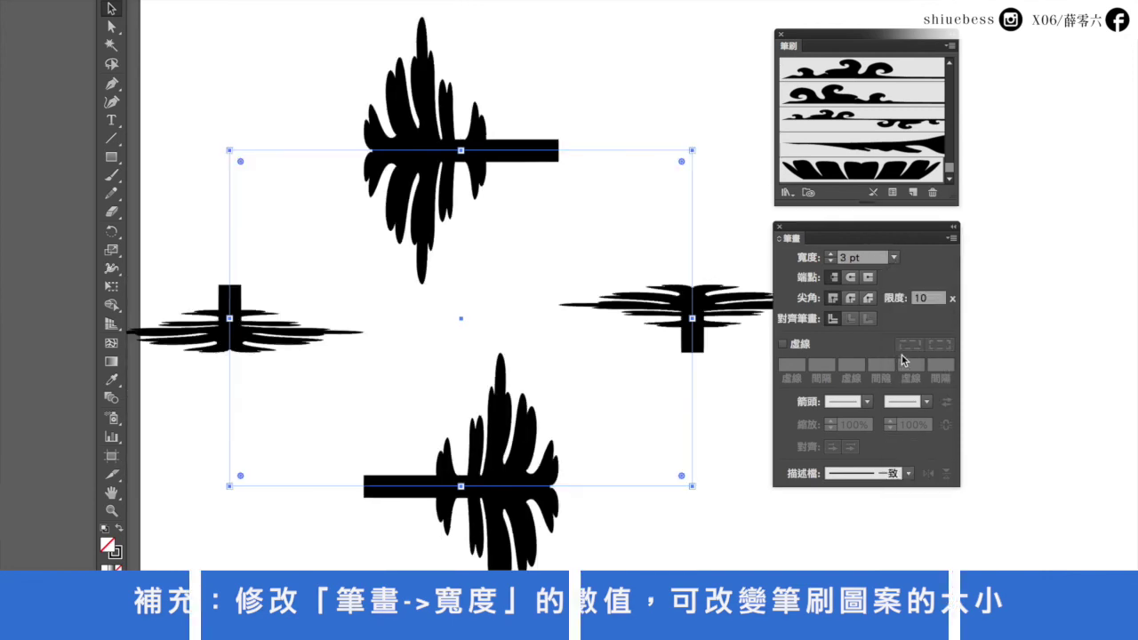
click(895, 258)
click(916, 291)
click(894, 258)
click(902, 275)
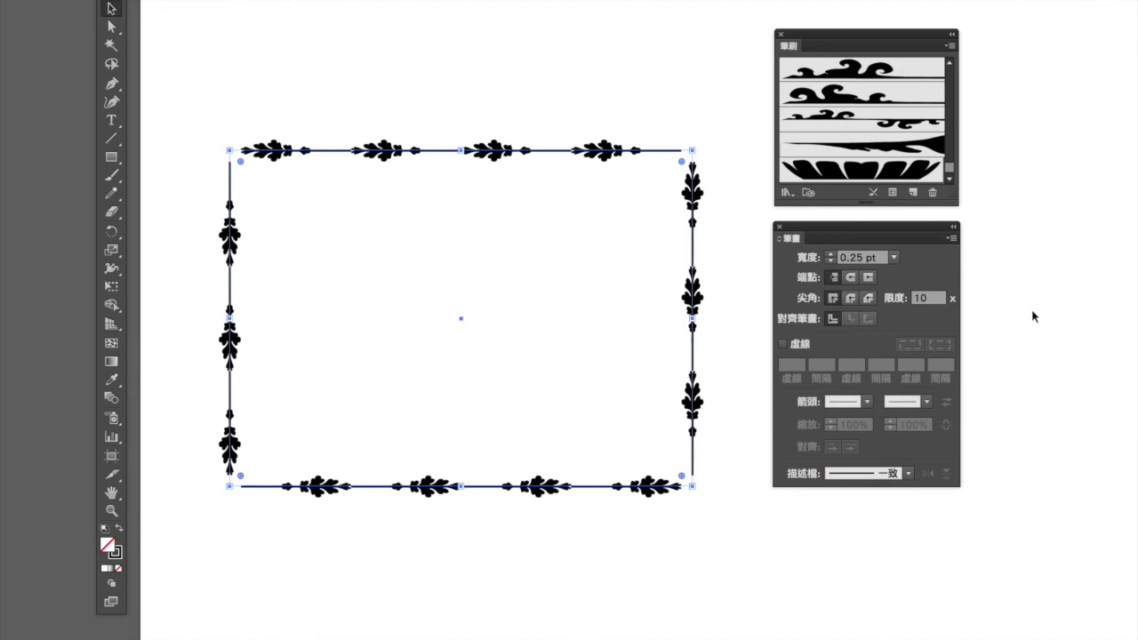